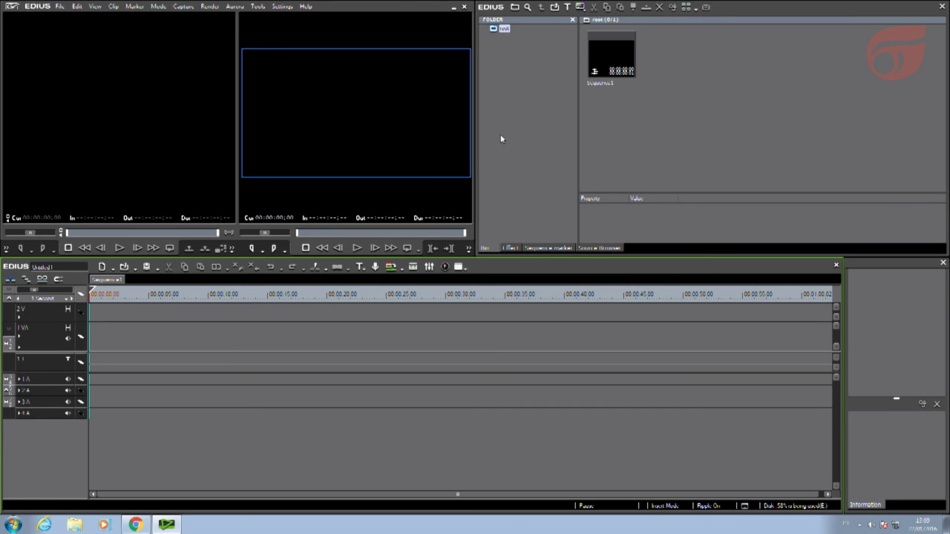
Import the video clips 00000.MTS and 000001.MTS from the dicas folder into the root bin
{"action": "double_click", "coordinate": [679, 84]}
{"action": "left_click_drag", "start_coordinate": [720, 72], "coordinate": [609, 92]}
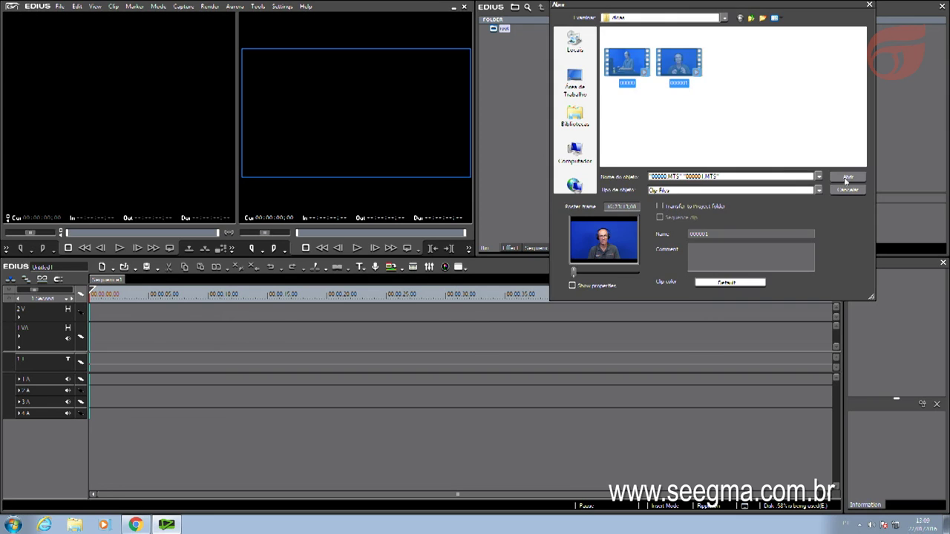
{"action": "left_click", "coordinate": [848, 178]}
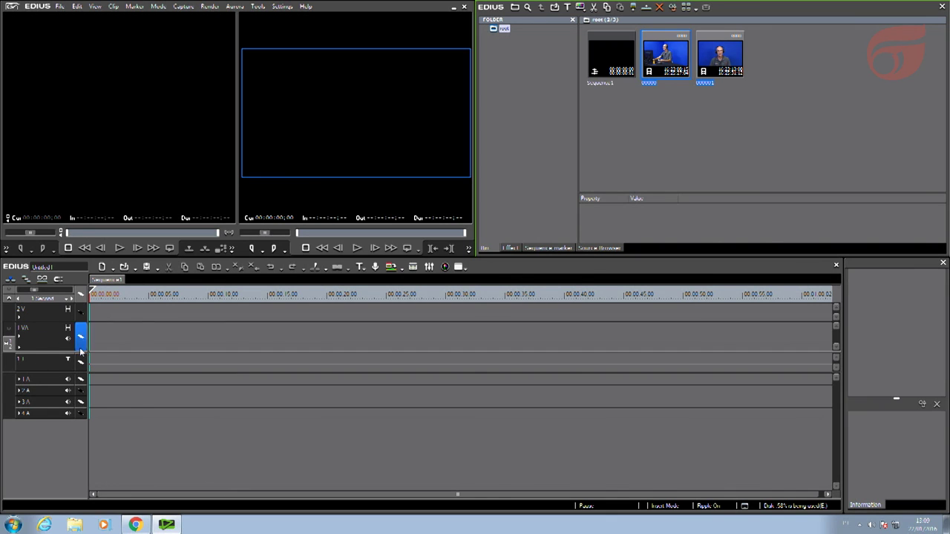
Add one VA track to the timeline and delete the video-only 2 V track, leaving two VA tracks
{"action": "right_click", "coordinate": [38, 441]}
{"action": "left_click", "coordinate": [56, 451]}
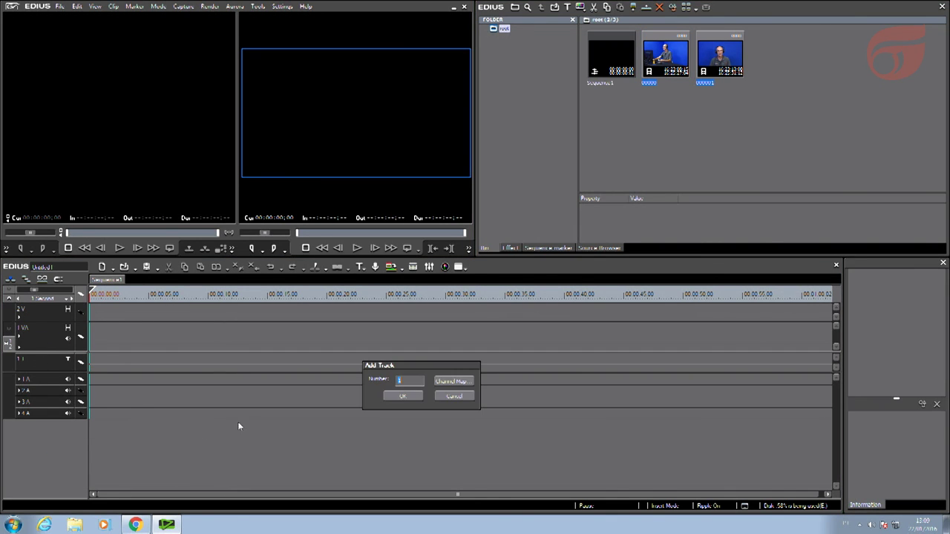
{"action": "left_click", "coordinate": [401, 396]}
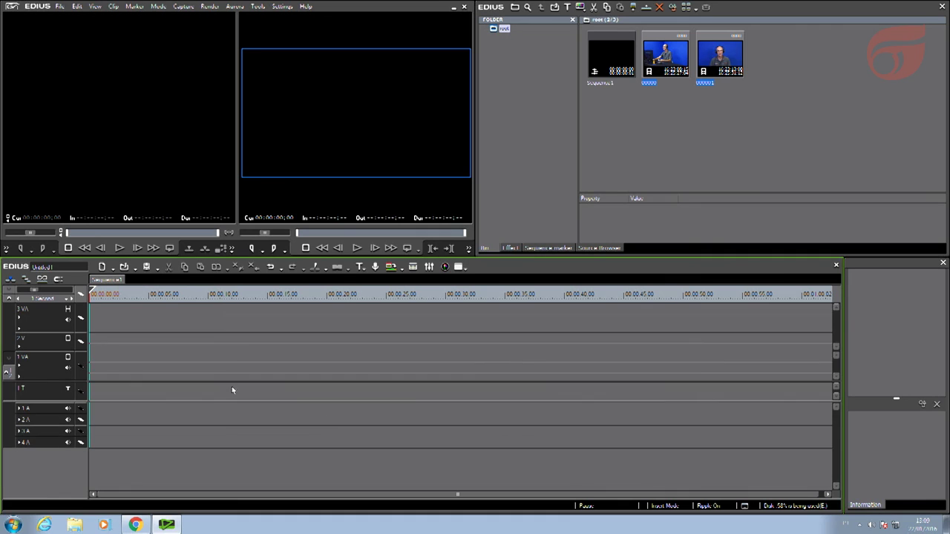
{"action": "right_click", "coordinate": [38, 346]}
{"action": "left_click", "coordinate": [57, 454]}
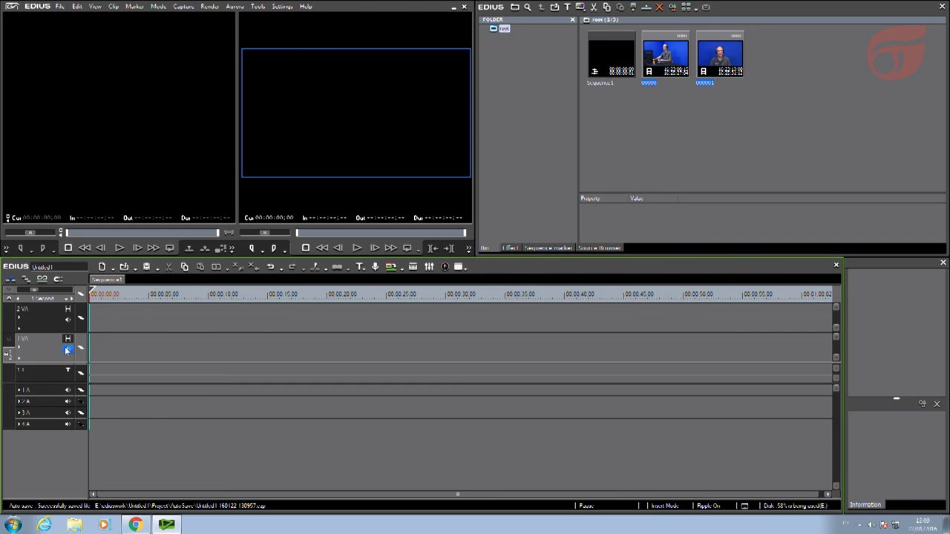
Set the number of cameras to 2 + Master and switch on Multicam Mode
{"action": "left_click", "coordinate": [159, 6]}
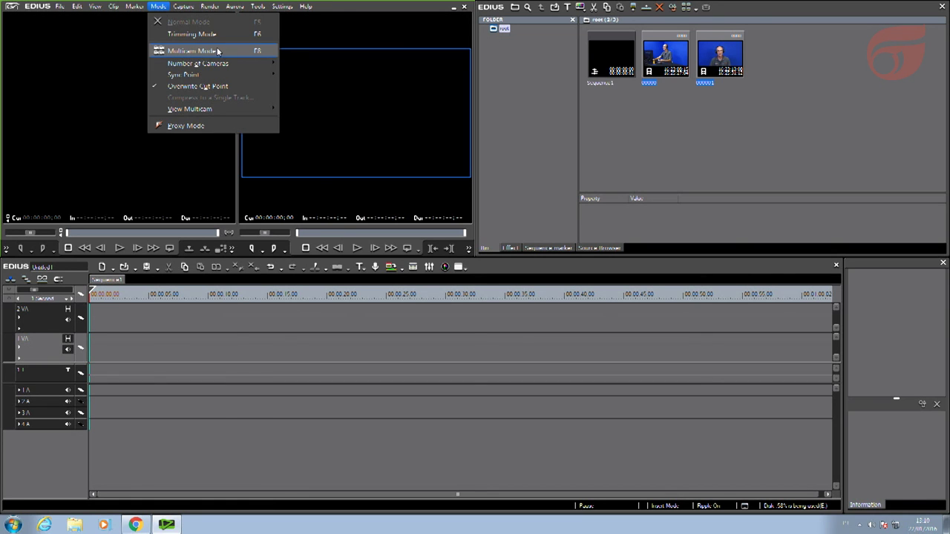
{"action": "mouse_move", "coordinate": [213, 63]}
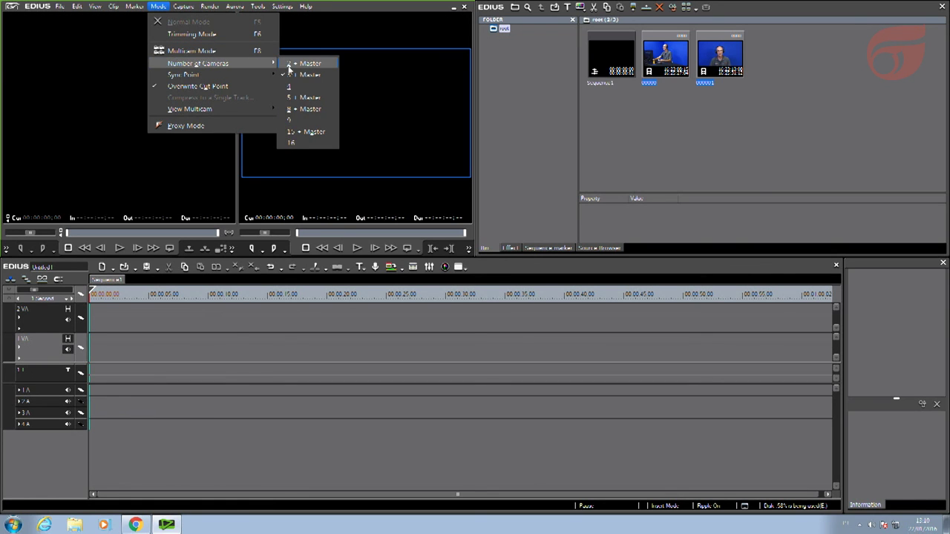
{"action": "left_click", "coordinate": [298, 64]}
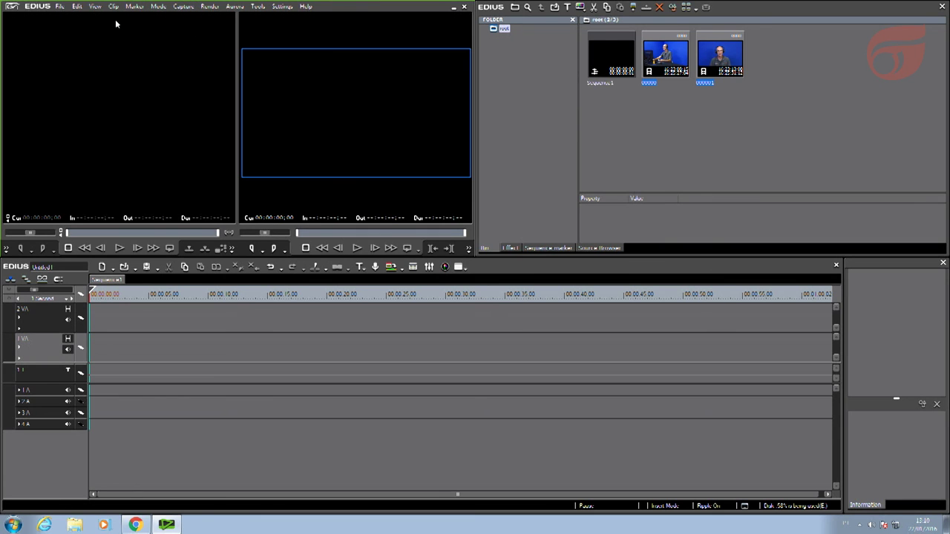
{"action": "left_click", "coordinate": [158, 6]}
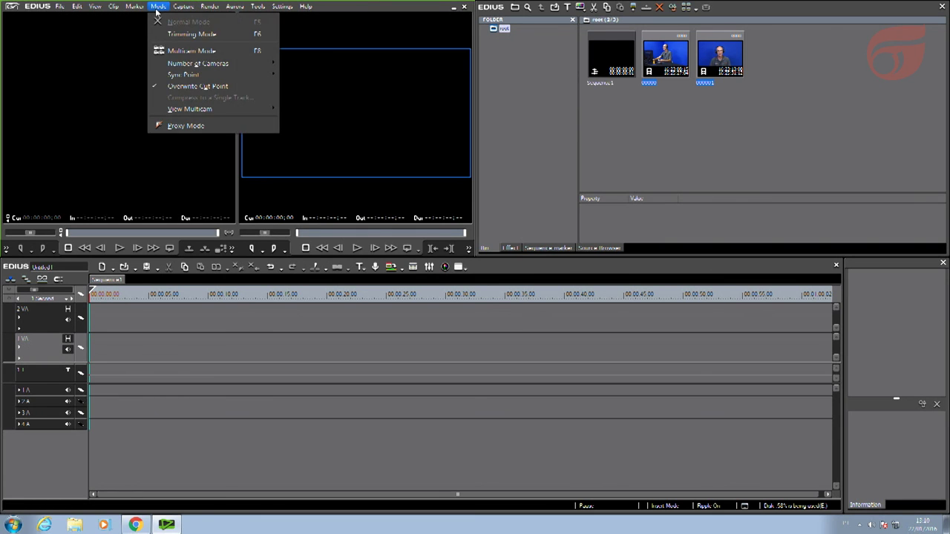
{"action": "left_click", "coordinate": [180, 52]}
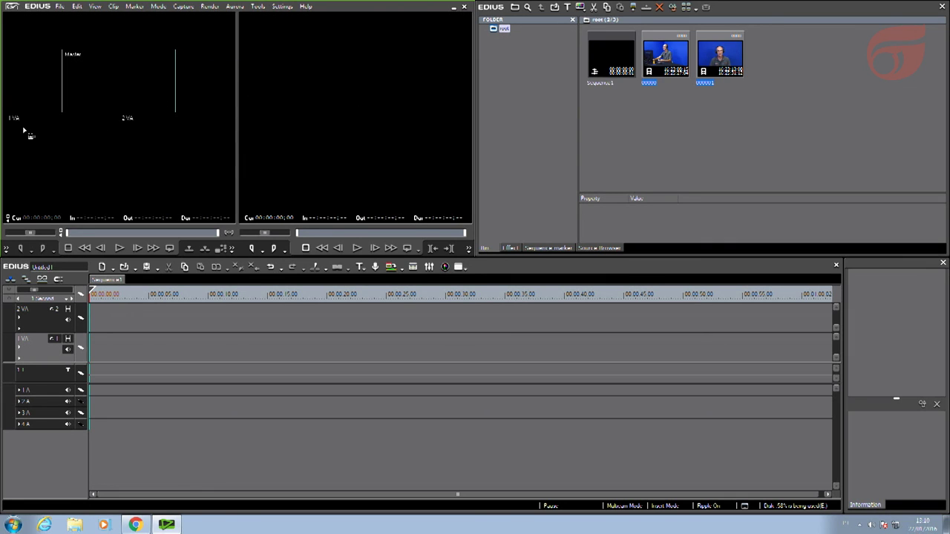
Reorder the clips in the bin so that 000001 comes before 00000, checking each one's camera angle
{"action": "left_click_drag", "start_coordinate": [720, 56], "coordinate": [787, 43]}
{"action": "left_click", "coordinate": [671, 57]}
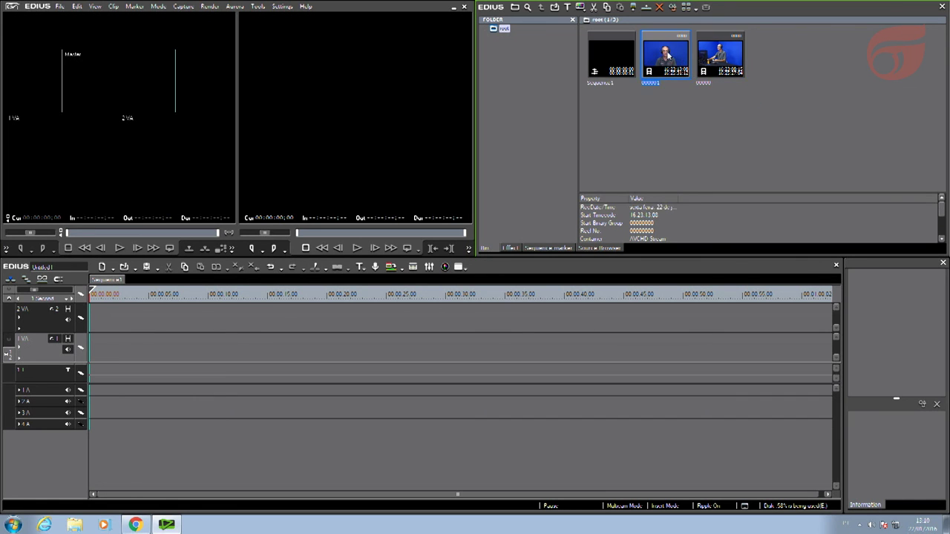
{"action": "left_click", "coordinate": [725, 60]}
{"action": "left_click", "coordinate": [662, 66]}
{"action": "left_click", "coordinate": [708, 61]}
{"action": "left_click", "coordinate": [671, 56]}
{"action": "left_click", "coordinate": [691, 127]}
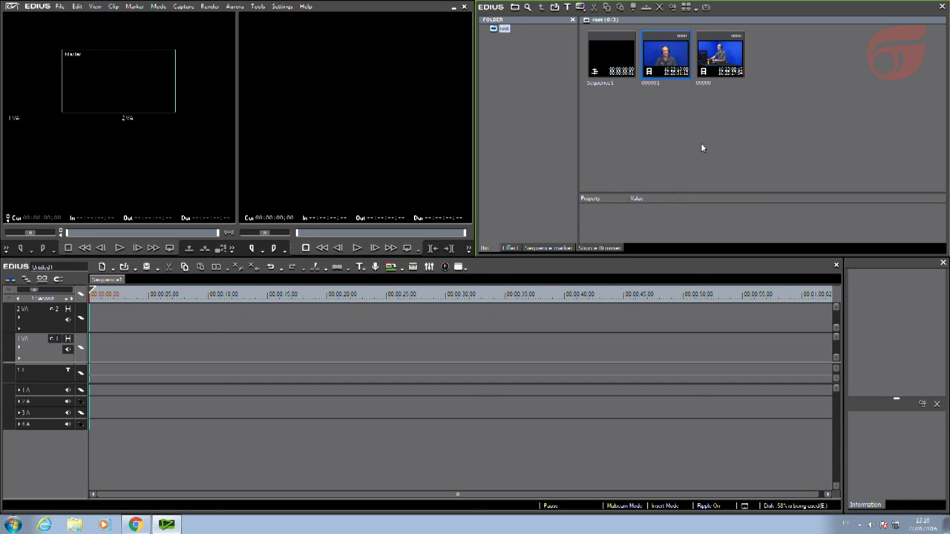
Place clip 000001 on track 1 VA and clip 00000 on 2 VA, and expand both tracks to show audio waveforms
{"action": "left_click_drag", "start_coordinate": [675, 82], "coordinate": [113, 356]}
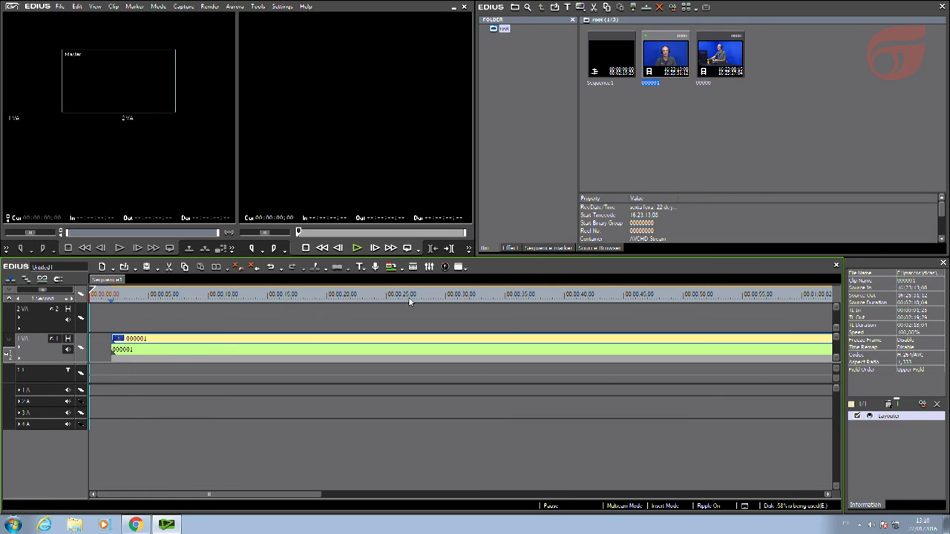
{"action": "left_click_drag", "start_coordinate": [708, 64], "coordinate": [183, 321]}
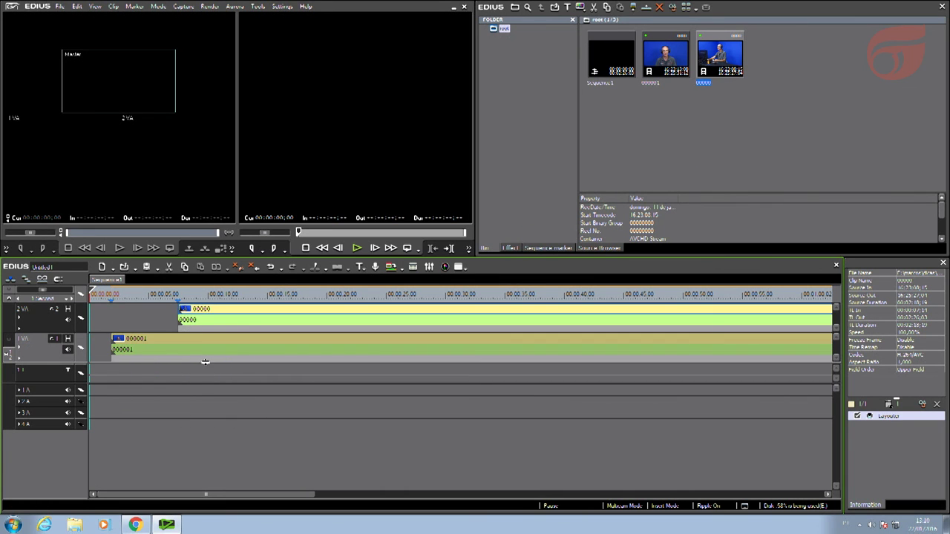
{"action": "left_click", "coordinate": [19, 320]}
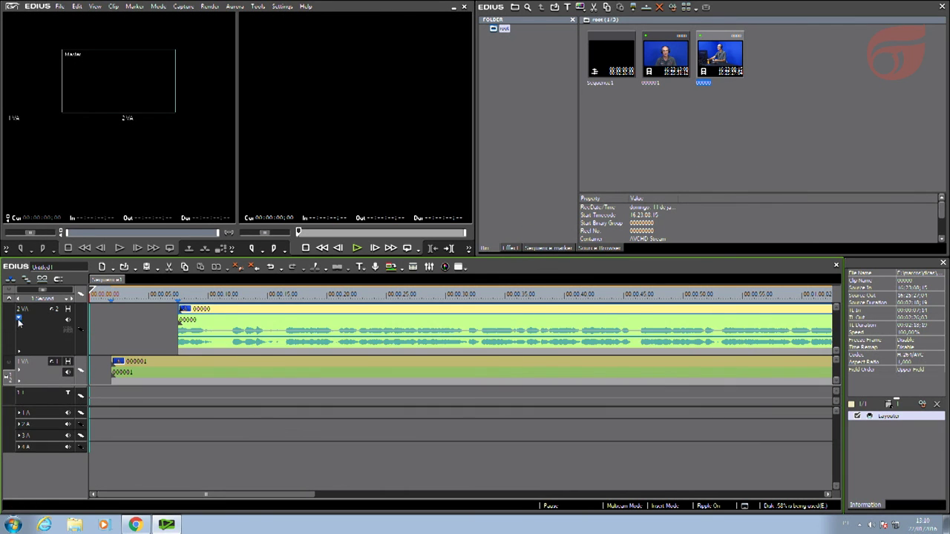
{"action": "left_click", "coordinate": [17, 377]}
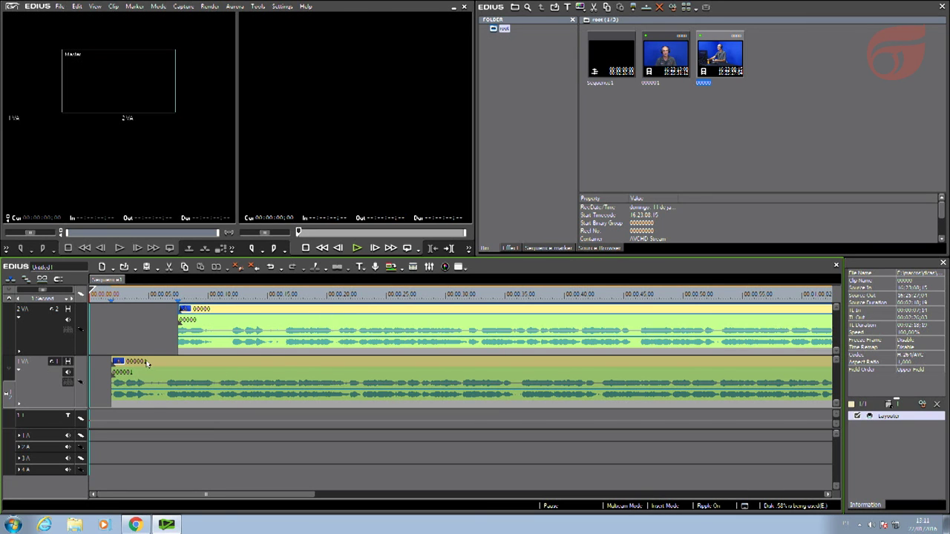
Roughly align clip 000001 with clip 00000 by their waveforms, starting at about 00:00:11:28, and play back to check the sync
{"action": "left_click_drag", "start_coordinate": [147, 362], "coordinate": [286, 373]}
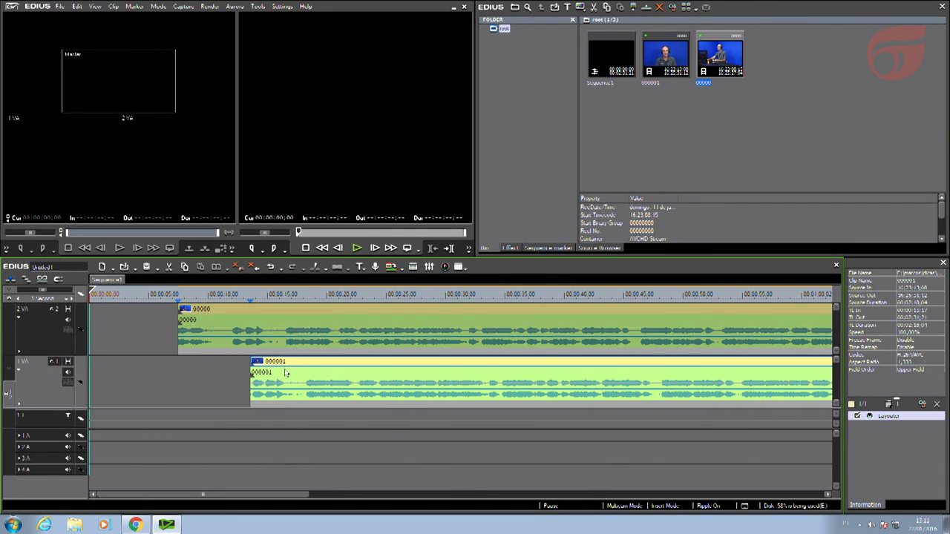
{"action": "left_click_drag", "start_coordinate": [295, 364], "coordinate": [281, 366]}
{"action": "left_click", "coordinate": [282, 300]}
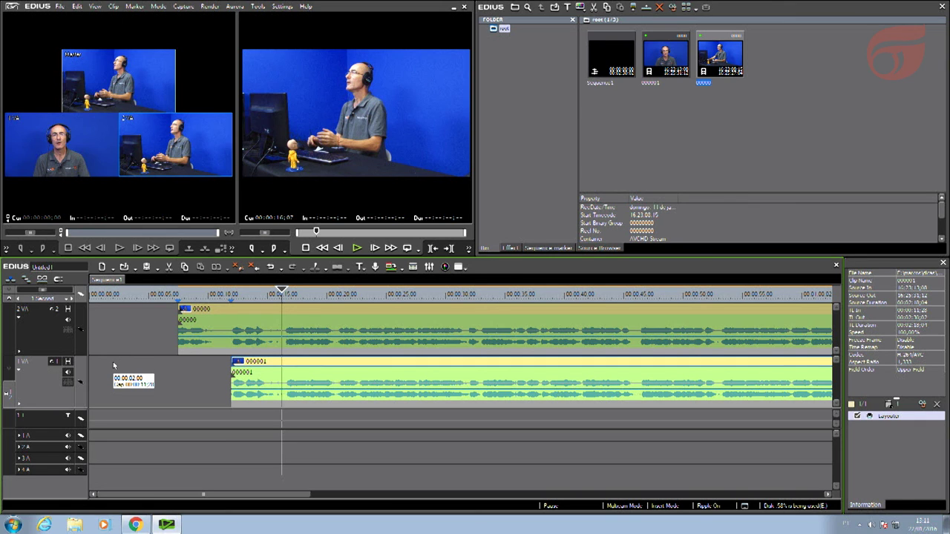
{"action": "key", "text": "space"}
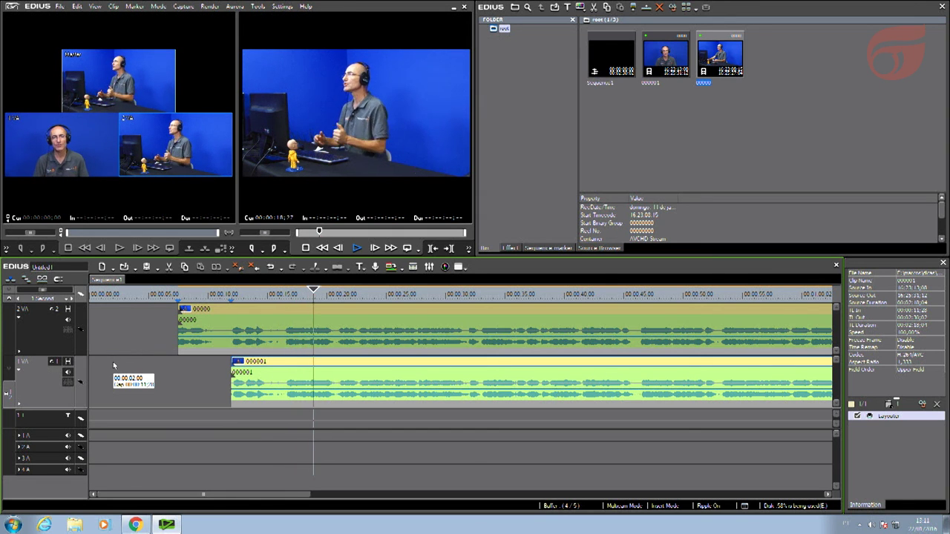
{"action": "key", "text": "space"}
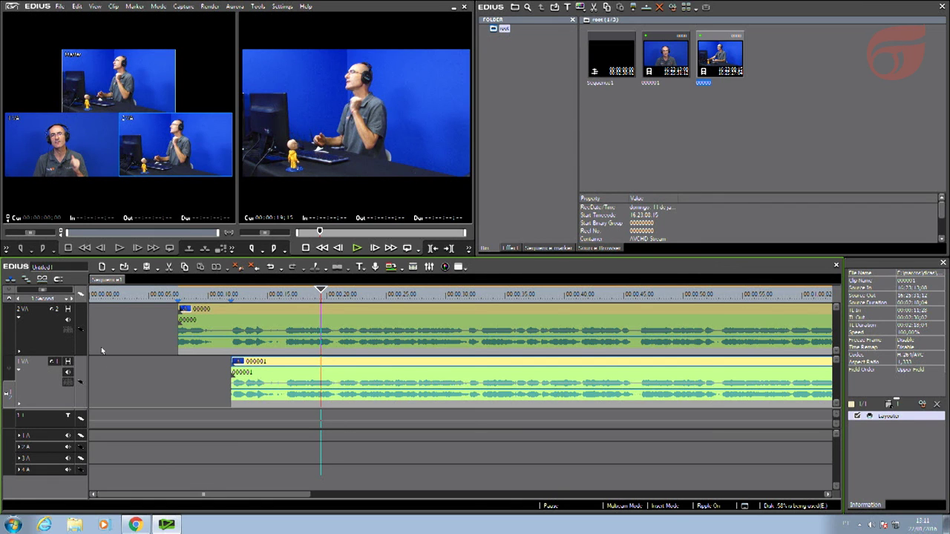
Shift clip 000001 on track 1 VA slightly earlier to start at about 00:00:11:24, following the waveform of clip 00000
{"action": "left_click_drag", "start_coordinate": [39, 295], "coordinate": [28, 292]}
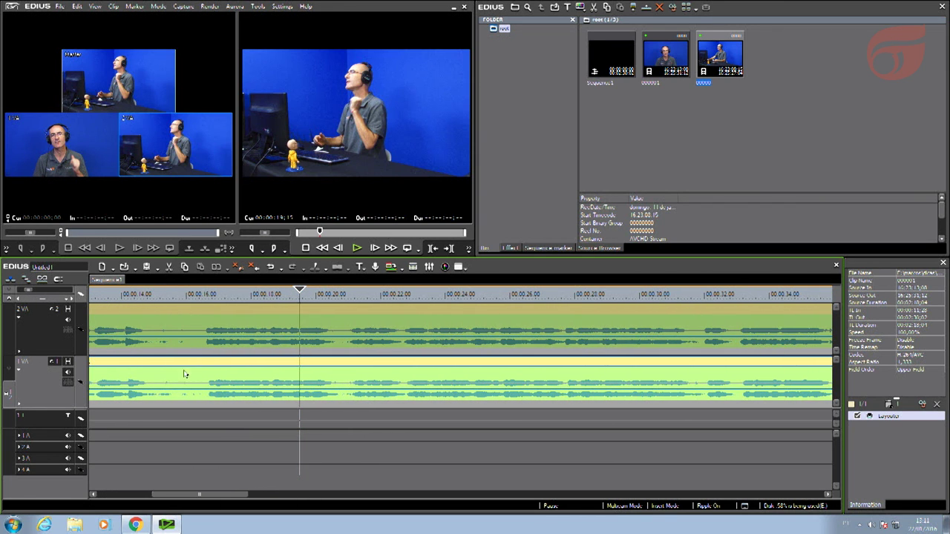
{"action": "left_click_drag", "start_coordinate": [29, 297], "coordinate": [25, 293]}
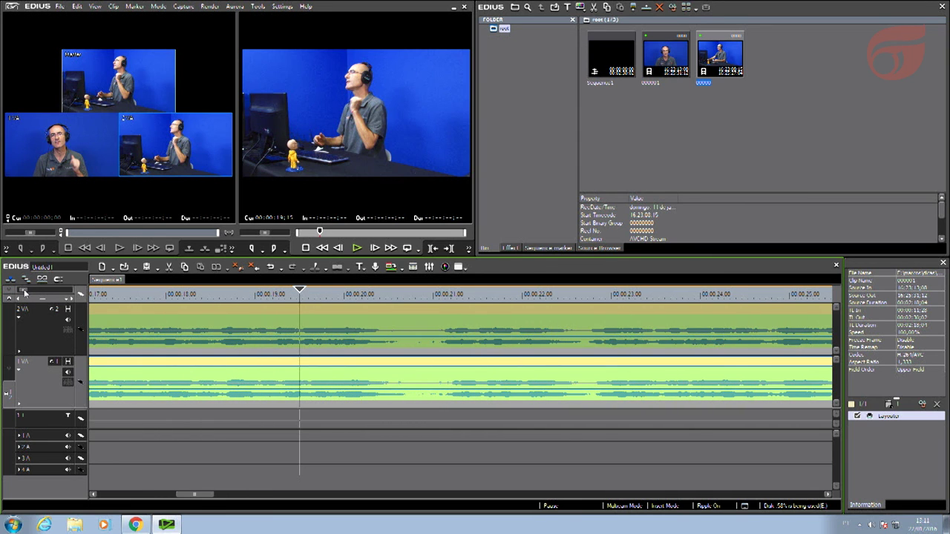
{"action": "left_click_drag", "start_coordinate": [195, 496], "coordinate": [186, 495]}
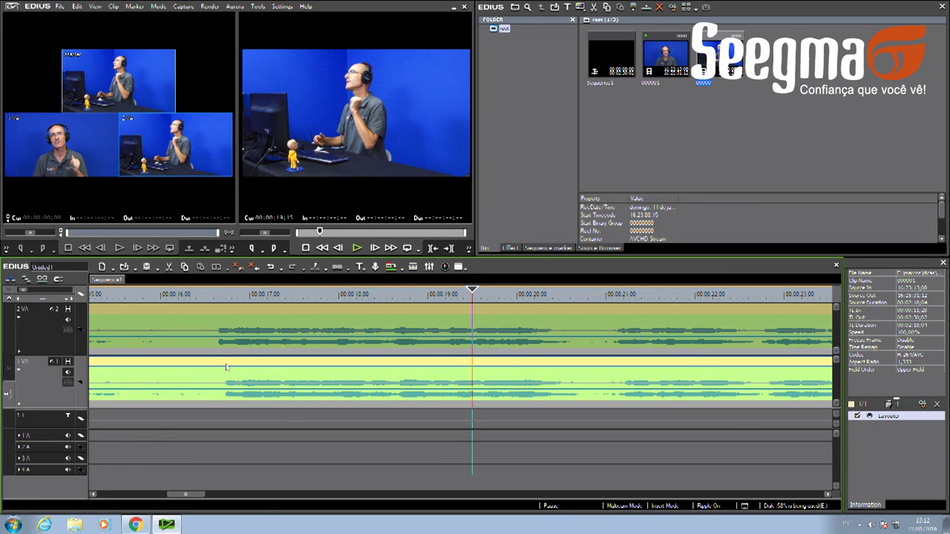
{"action": "left_click_drag", "start_coordinate": [229, 364], "coordinate": [230, 399]}
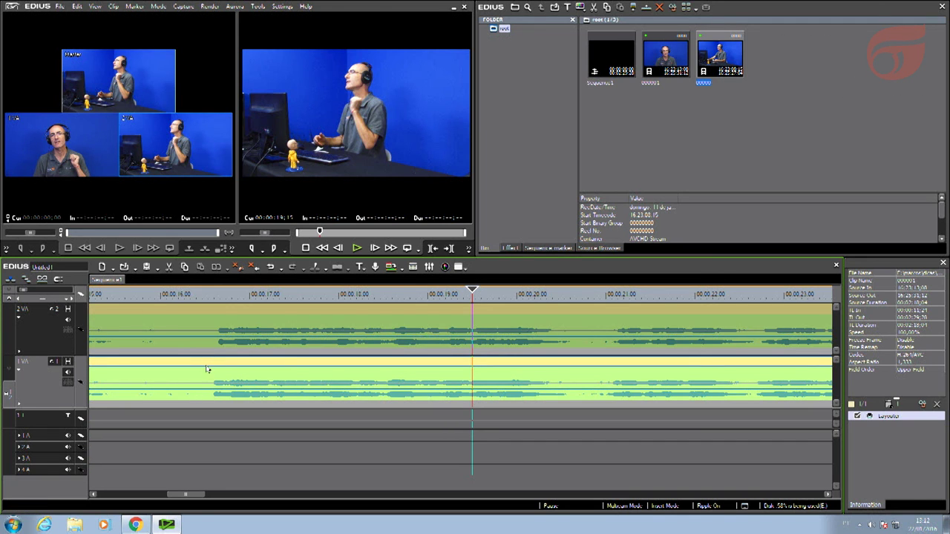
Refine clip 000001's start to about 00:00:11:26 using the single-frame waveform detail, and play back both cameras to check the sync
{"action": "left_click", "coordinate": [22, 292]}
{"action": "left_click_drag", "start_coordinate": [191, 495], "coordinate": [166, 493]}
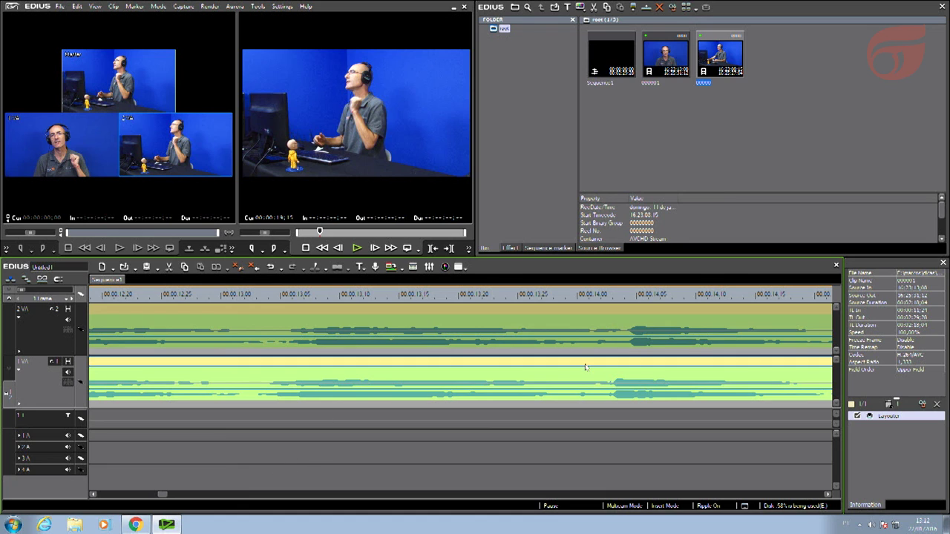
{"action": "left_click_drag", "start_coordinate": [582, 366], "coordinate": [605, 364]}
{"action": "left_click", "coordinate": [624, 293]}
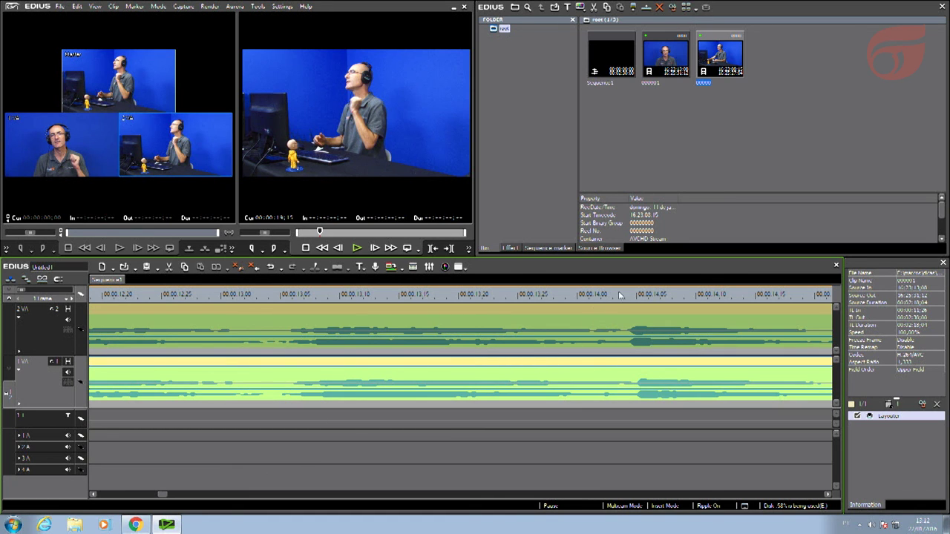
{"action": "key", "text": "space"}
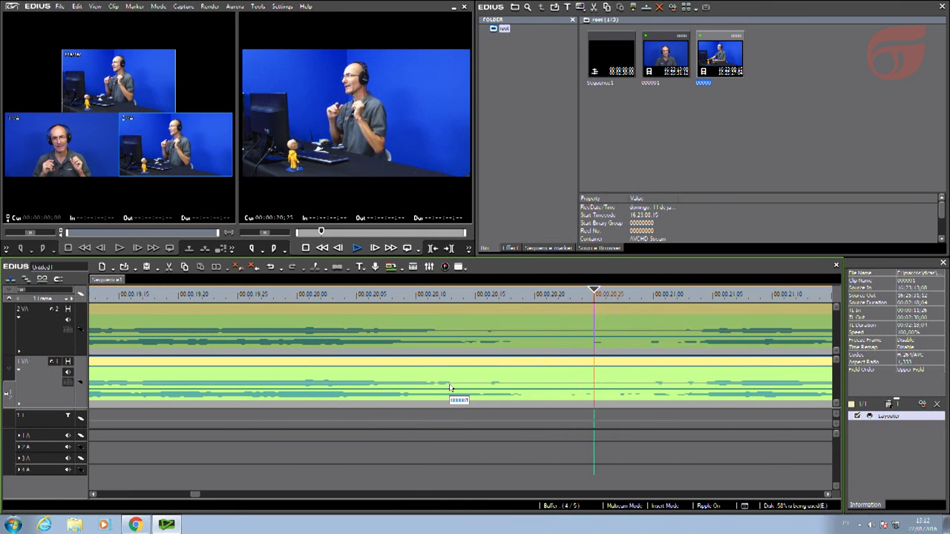
{"action": "key", "text": "space"}
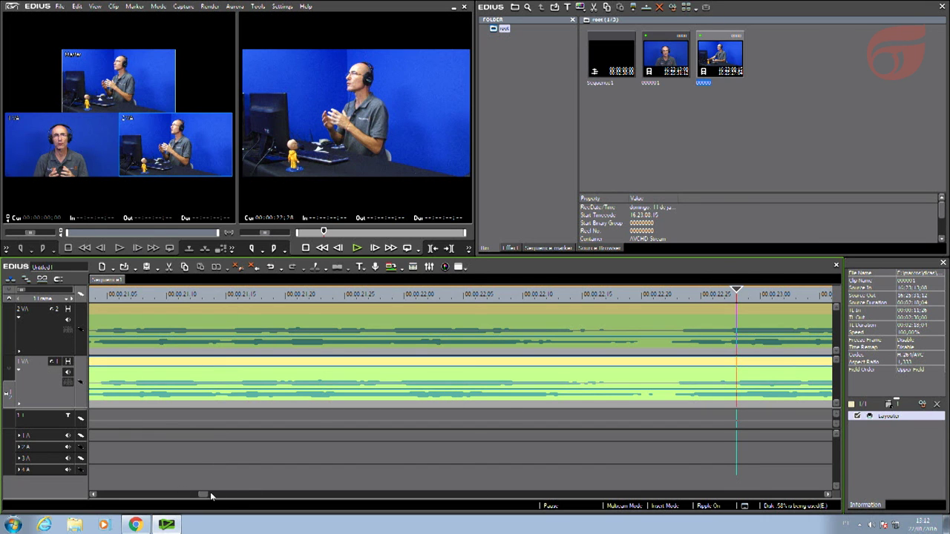
Examine both camera angles frame by frame from the start of clip 000001, finishing with the playhead at 00:00:12:00
{"action": "left_click_drag", "start_coordinate": [211, 496], "coordinate": [151, 495]}
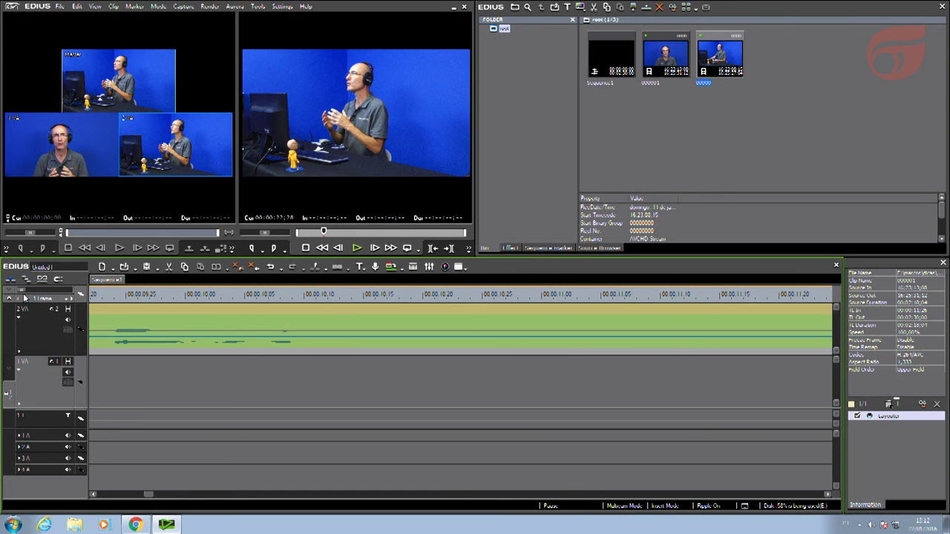
{"action": "left_click_drag", "start_coordinate": [24, 292], "coordinate": [35, 292]}
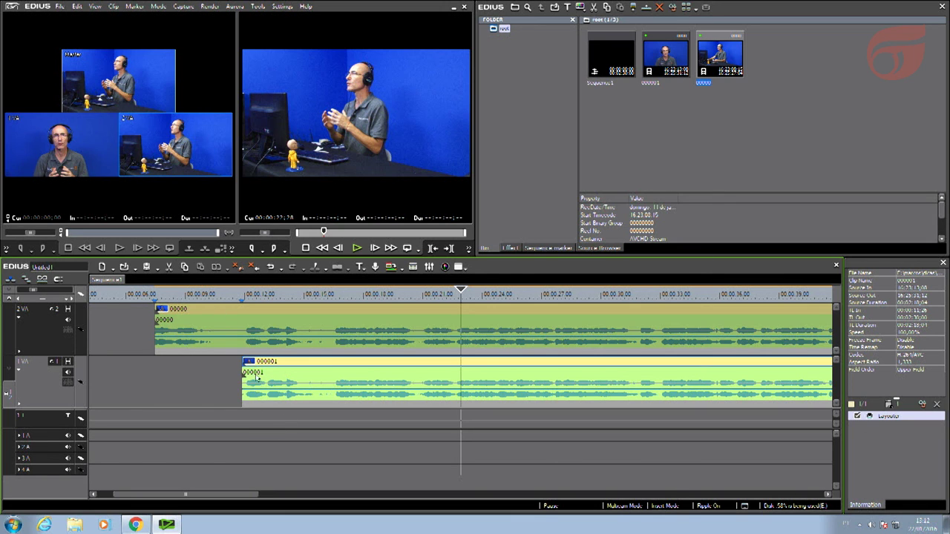
{"action": "left_click", "coordinate": [245, 296]}
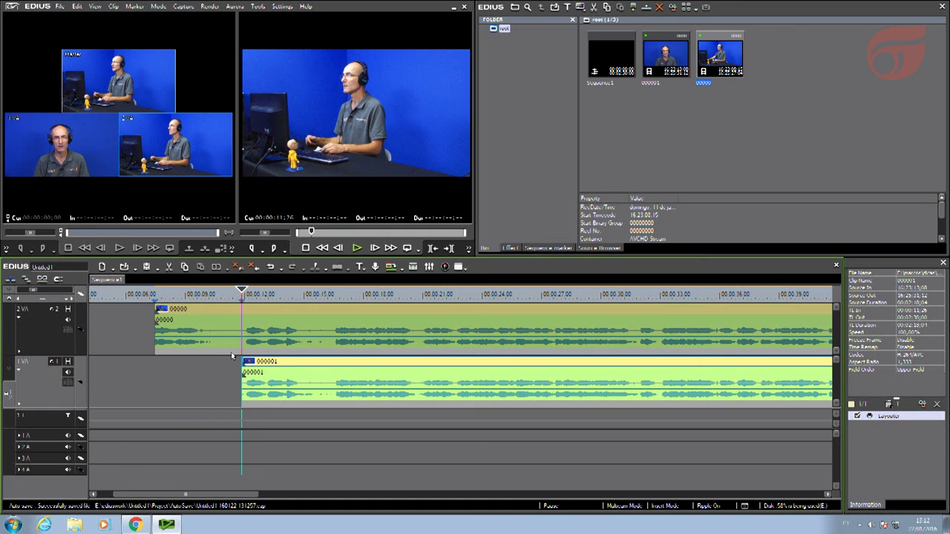
{"action": "key", "text": "Right"}
{"action": "key", "text": "Right"}
{"action": "key", "text": "Right"}
{"action": "key", "text": "Right"}
{"action": "key", "text": "Right"}
{"action": "key", "text": "Right"}
{"action": "key", "text": "Right"}
{"action": "key", "text": "Left"}
{"action": "key", "text": "Right"}
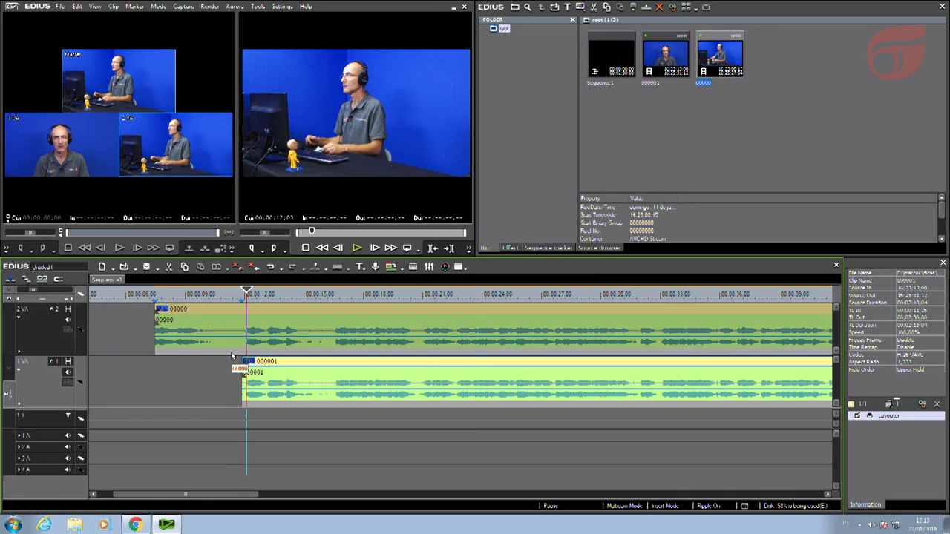
{"action": "key", "text": "Left"}
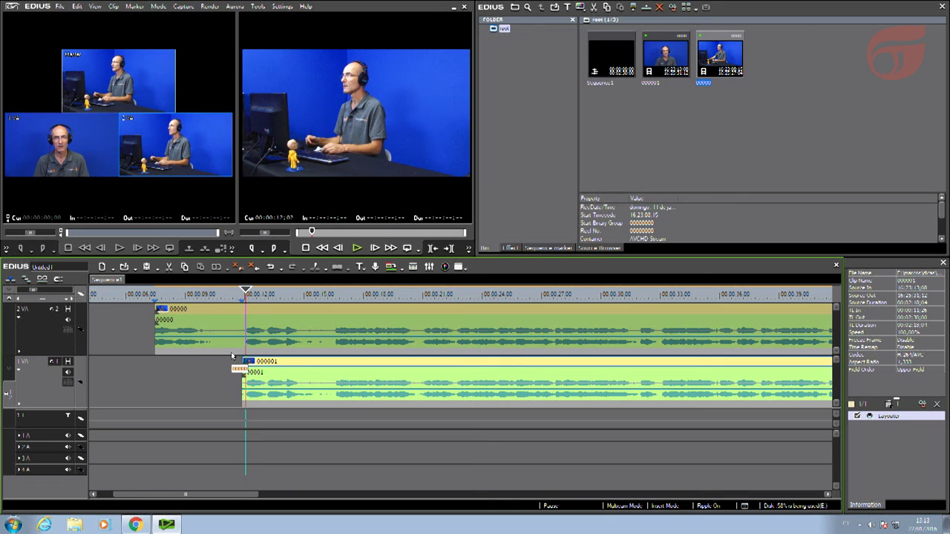
{"action": "key", "text": "Right"}
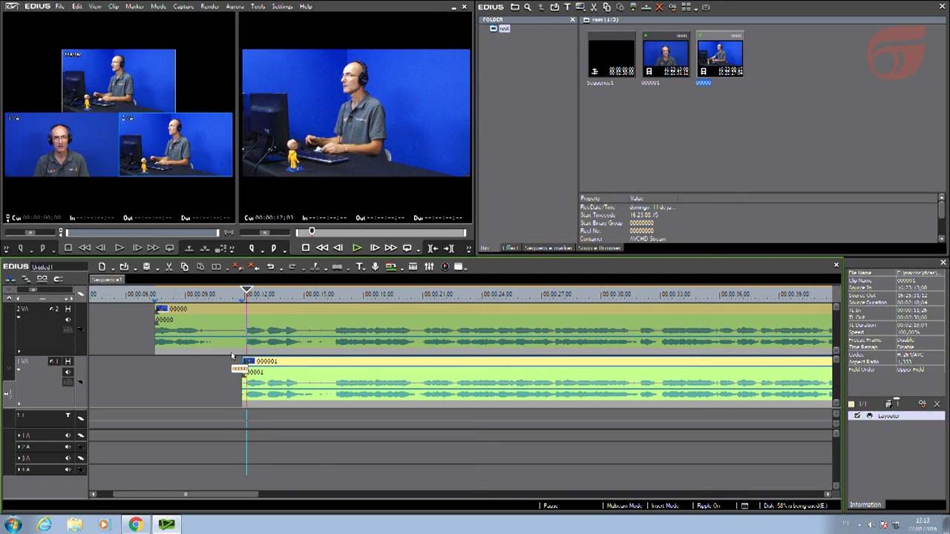
{"action": "key", "text": "Right"}
{"action": "key", "text": "Left"}
{"action": "key", "text": "Left"}
{"action": "key", "text": "Left"}
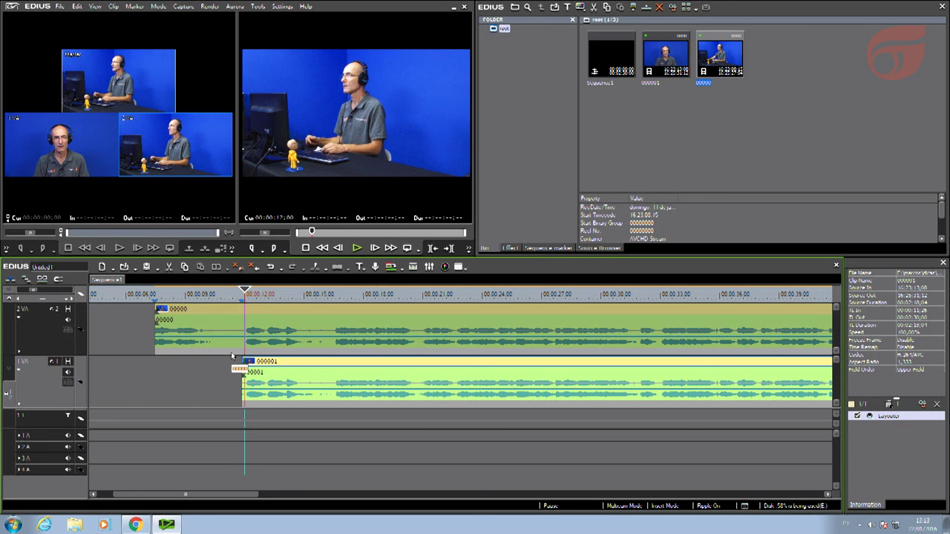
Compare the two camera angles frame by frame around the start of clip 000001, between 00:00:11:23 and 00:00:12:02
{"action": "key", "text": "Left"}
{"action": "key", "text": "Left"}
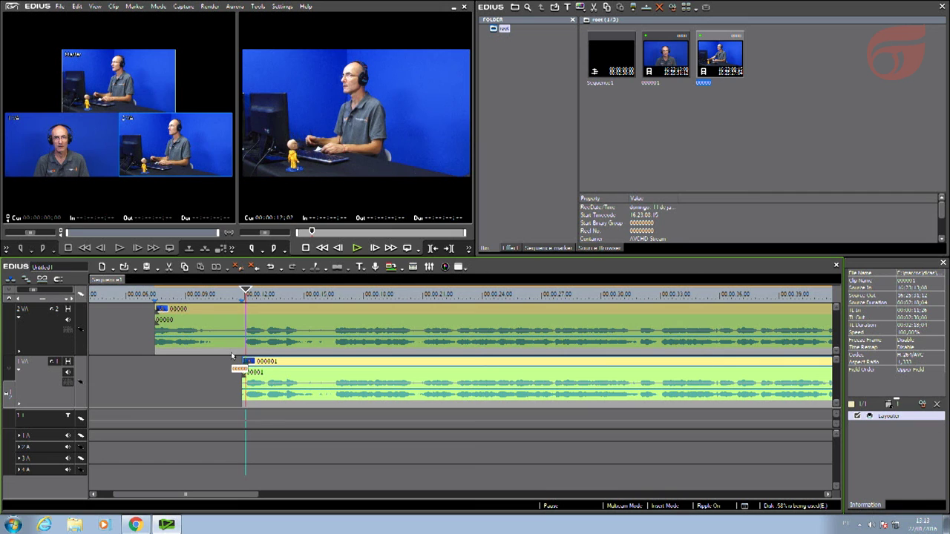
{"action": "key", "text": "Left"}
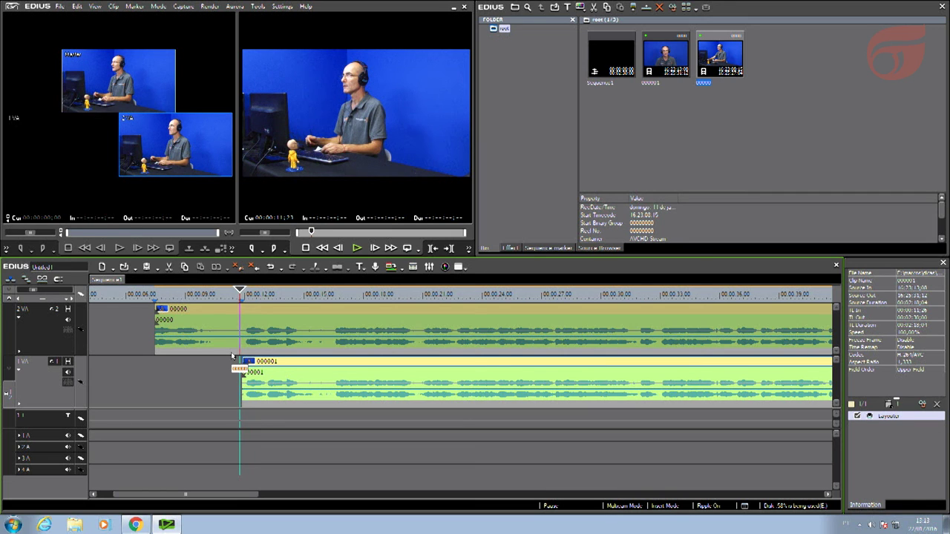
{"action": "key", "text": "Right"}
{"action": "key", "text": "Right"}
{"action": "key", "text": "Right"}
{"action": "key", "text": "Right"}
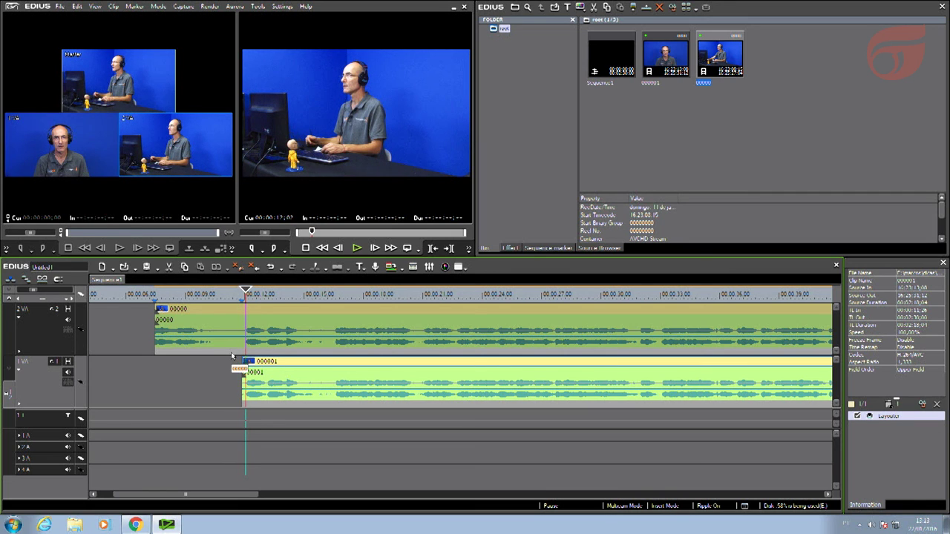
{"action": "key", "text": "Left"}
{"action": "key", "text": "Left"}
{"action": "key", "text": "Left"}
{"action": "key", "text": "Left"}
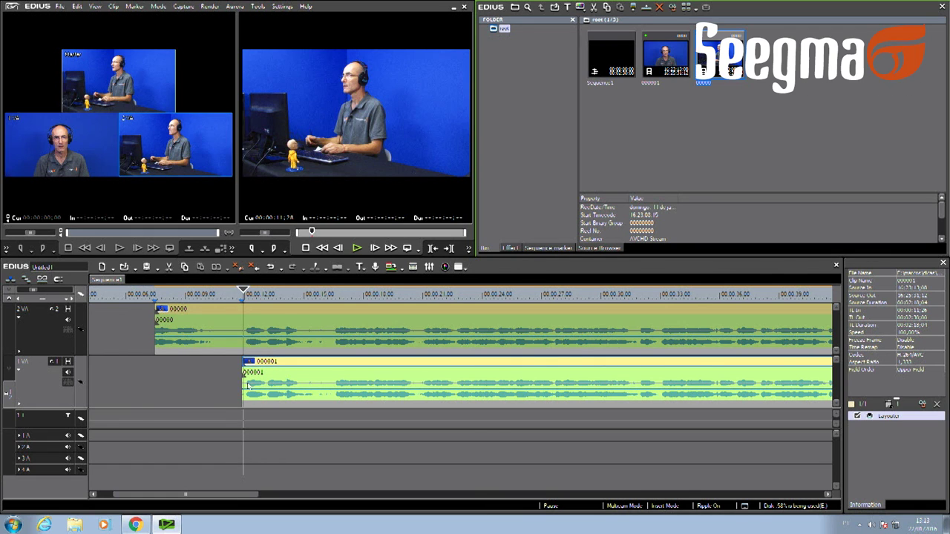
Try clip 00000's audio on track 2 A with its waveform displayed, shift it earlier to about 00:00:15:02, and delete it
{"action": "mouse_move", "coordinate": [697, 90]}
{"action": "left_mouse_down"}
{"action": "mouse_move", "coordinate": [713, 170]}
{"action": "mouse_move", "coordinate": [668, 448]}
{"action": "mouse_move", "coordinate": [336, 453]}
{"action": "left_mouse_up"}
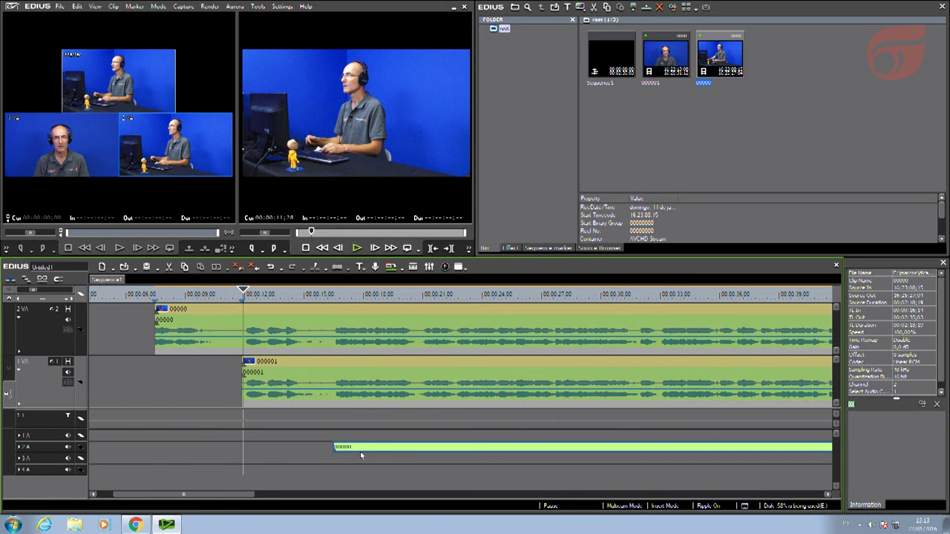
{"action": "left_click", "coordinate": [21, 448]}
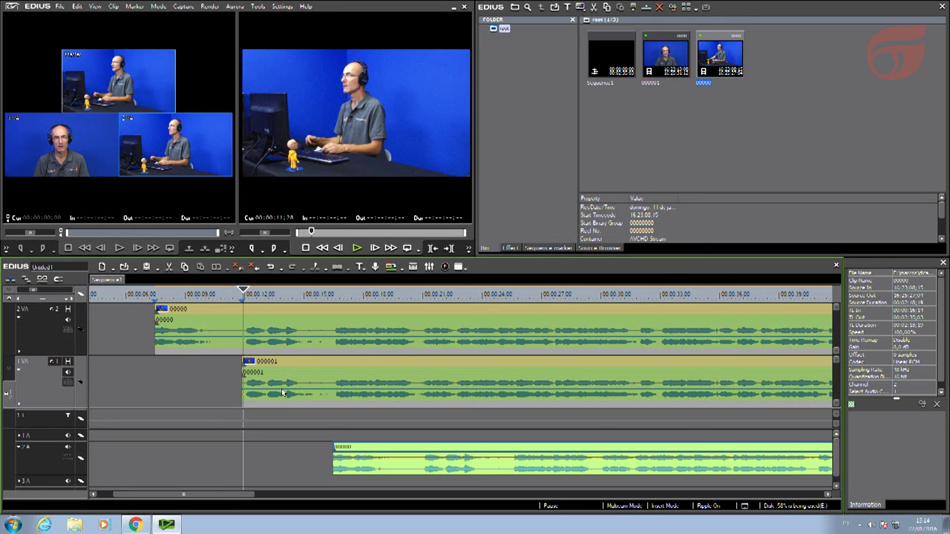
{"action": "left_click_drag", "start_coordinate": [429, 453], "coordinate": [402, 449]}
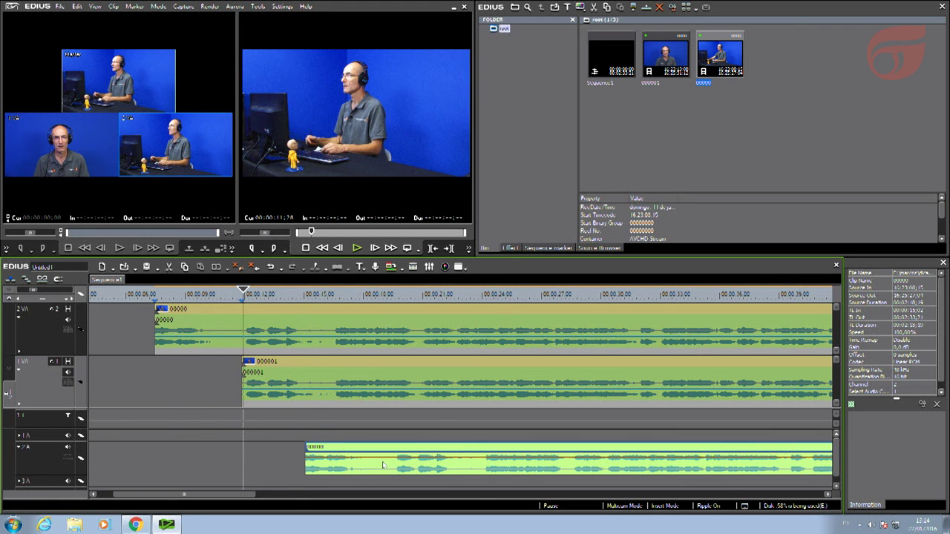
{"action": "key", "text": "Delete"}
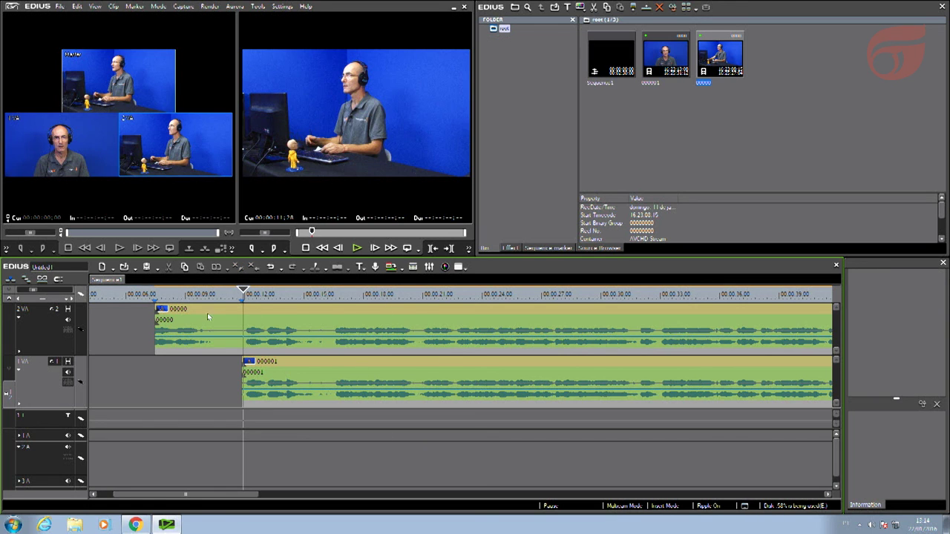
Play from clip 000001's start at 00:00:11:26 to about 00:00:24:07, cutting live between both cameras and finishing on the track 2 VA camera
{"action": "key", "text": "Page_Up"}
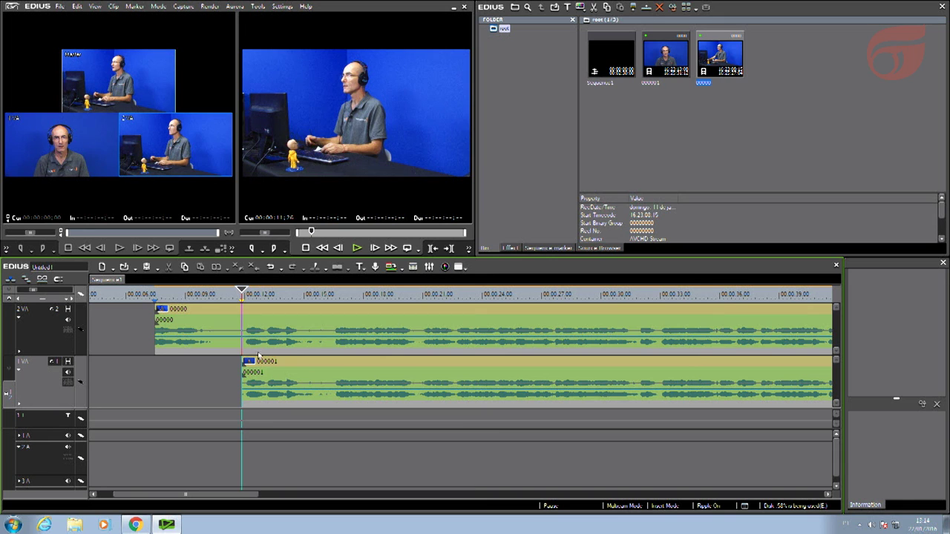
{"action": "left_click", "coordinate": [67, 152]}
{"action": "key", "text": "space"}
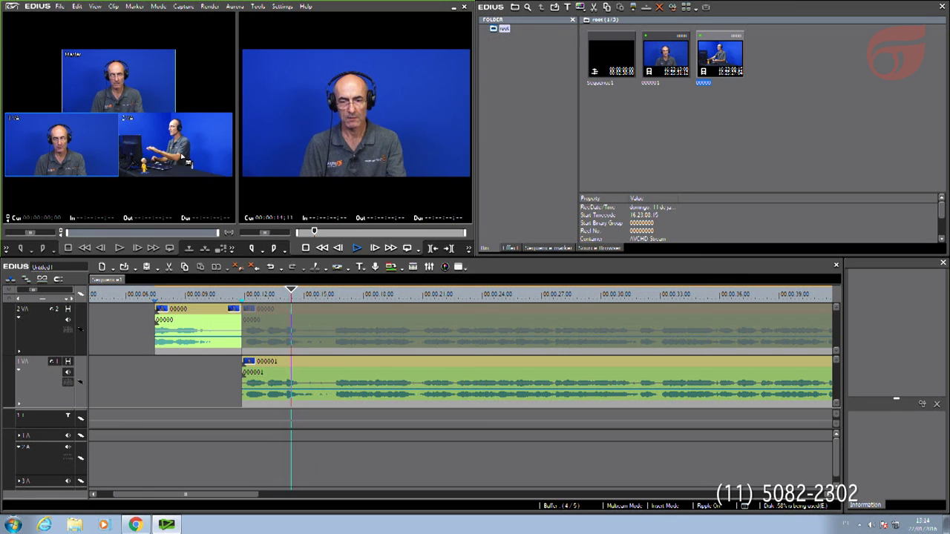
{"action": "left_click", "coordinate": [184, 158]}
{"action": "key", "text": "1"}
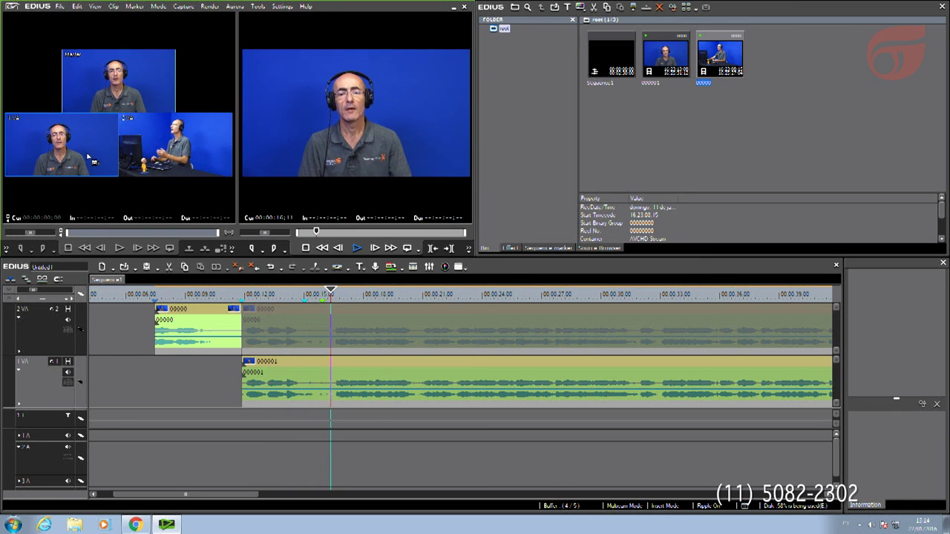
{"action": "left_click", "coordinate": [171, 161]}
{"action": "key", "text": "1"}
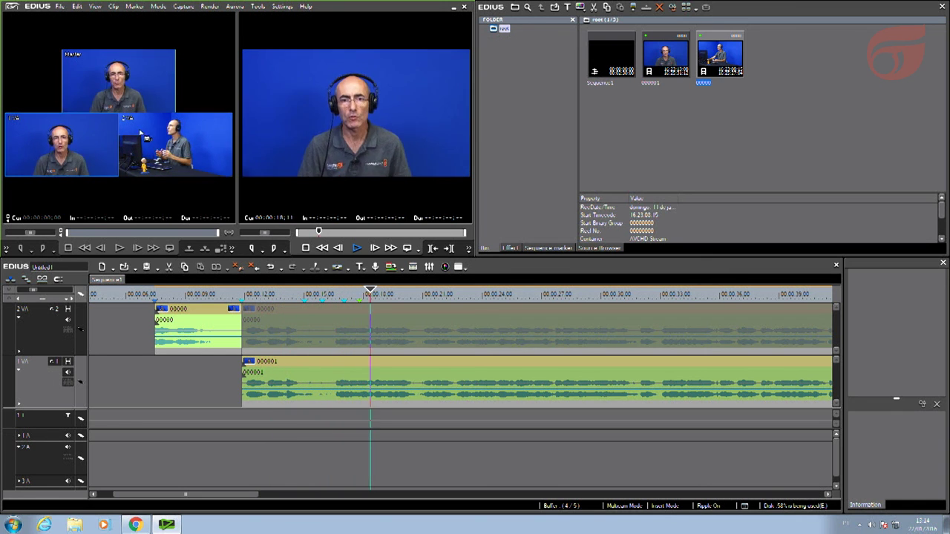
{"action": "left_click", "coordinate": [195, 154]}
{"action": "left_click", "coordinate": [47, 158]}
{"action": "key", "text": "2"}
{"action": "left_click", "coordinate": [47, 158]}
{"action": "key", "text": "2"}
{"action": "left_click", "coordinate": [46, 158]}
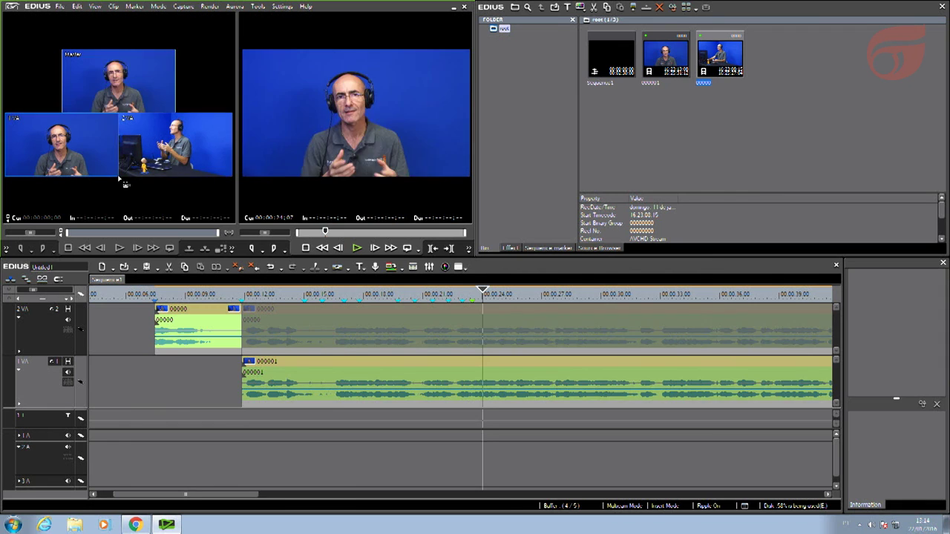
{"action": "key", "text": "2"}
{"action": "key", "text": "space"}
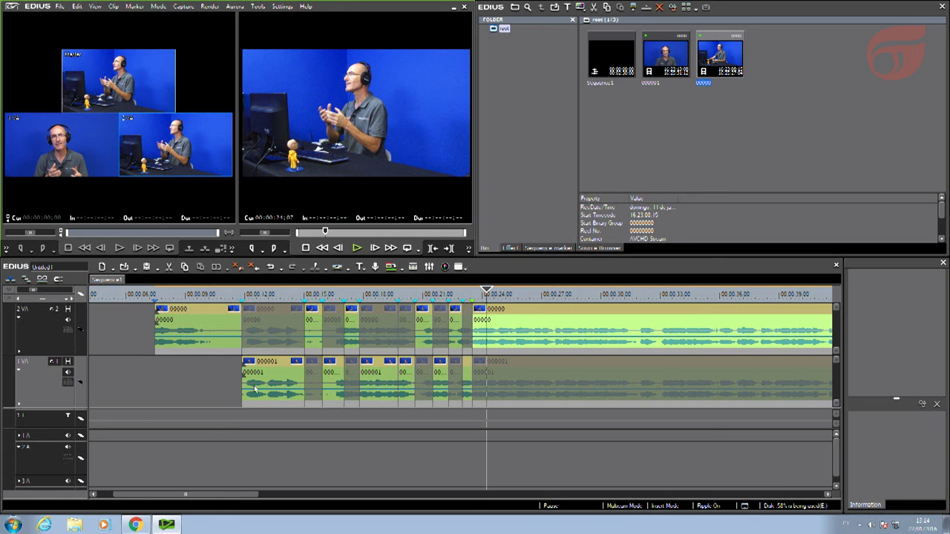
Try muting the audio of track 1 VA with the playhead at 00:00:09:06, and restore it
{"action": "left_click", "coordinate": [192, 295]}
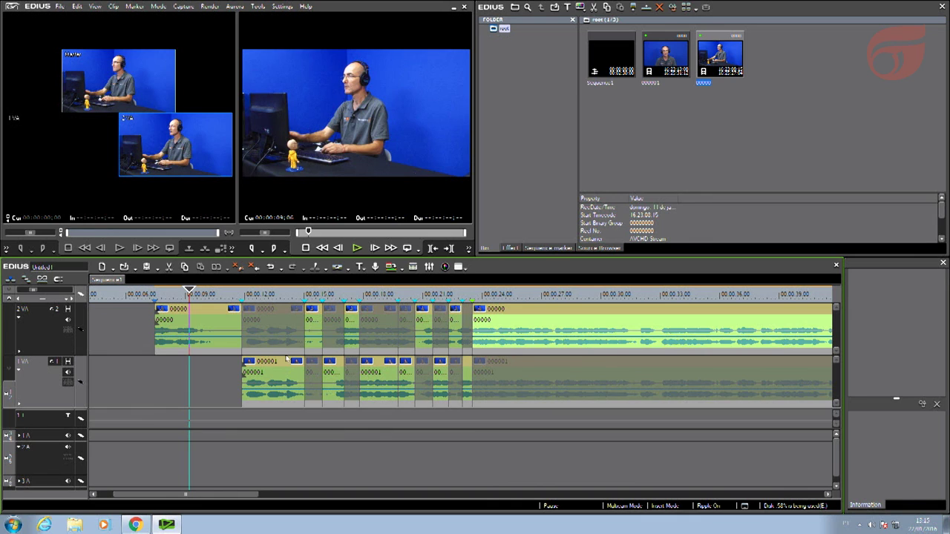
{"action": "left_click", "coordinate": [68, 373]}
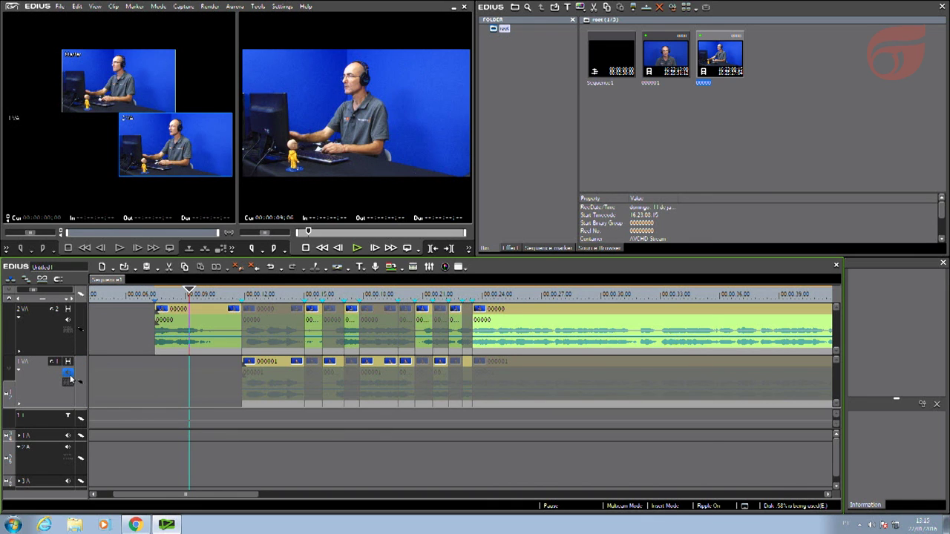
{"action": "left_click", "coordinate": [70, 375]}
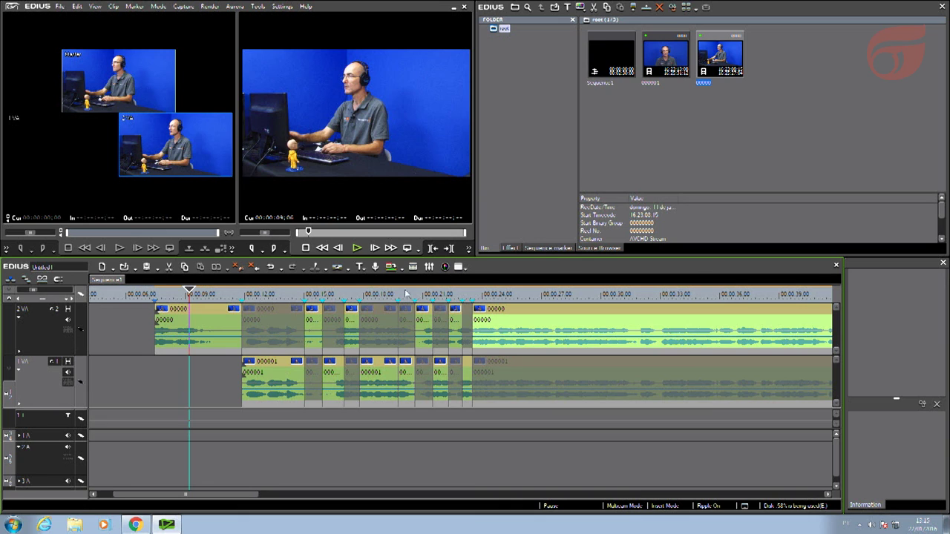
Inspect the first camera cut at 00:00:11:26 in the trim view, along with the segments following it on both tracks
{"action": "left_click", "coordinate": [247, 314]}
{"action": "left_click_drag", "start_coordinate": [247, 315], "coordinate": [240, 309]}
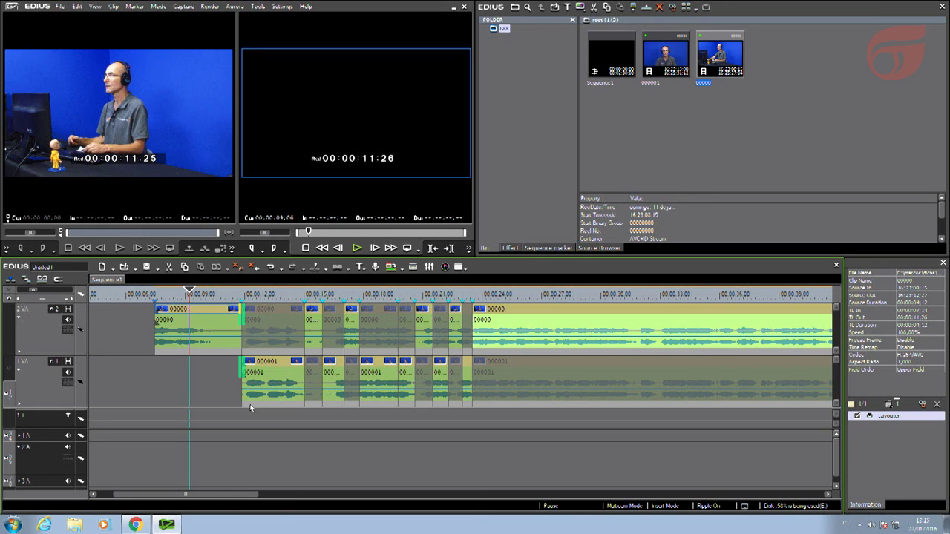
{"action": "left_click", "coordinate": [271, 316]}
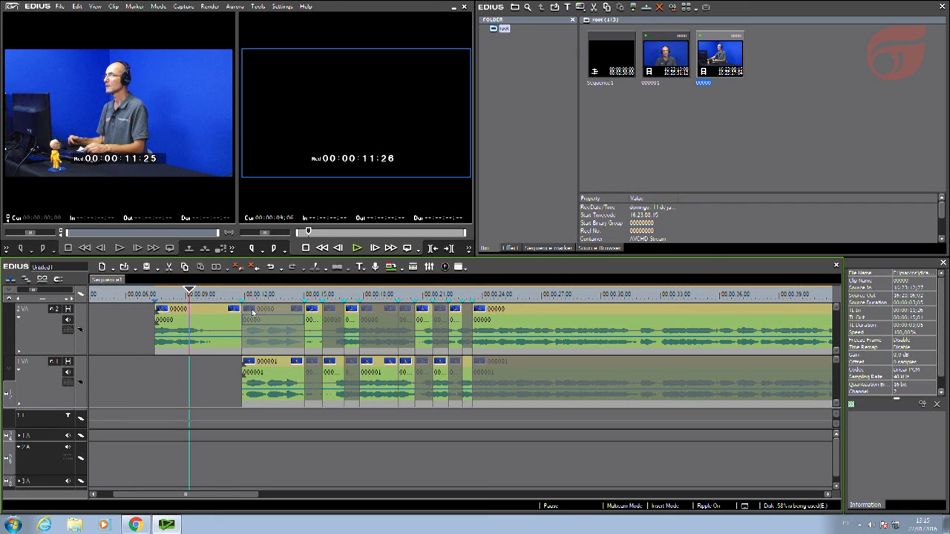
{"action": "left_click", "coordinate": [266, 374]}
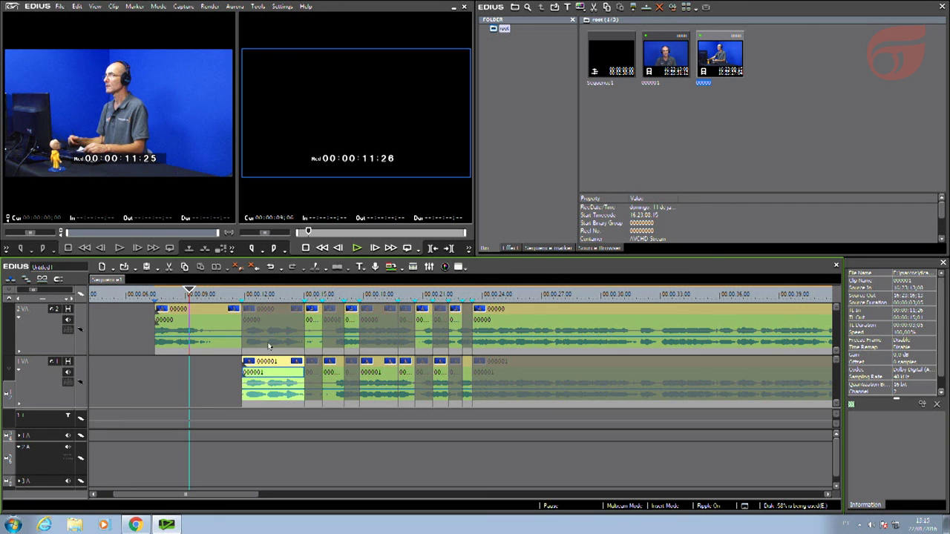
{"action": "left_click", "coordinate": [269, 319]}
With the playhead at 00:00:12:29, switch that segment back and forth between both cameras, finishing on the track 1 VA camera
{"action": "left_click_drag", "start_coordinate": [211, 294], "coordinate": [243, 292]}
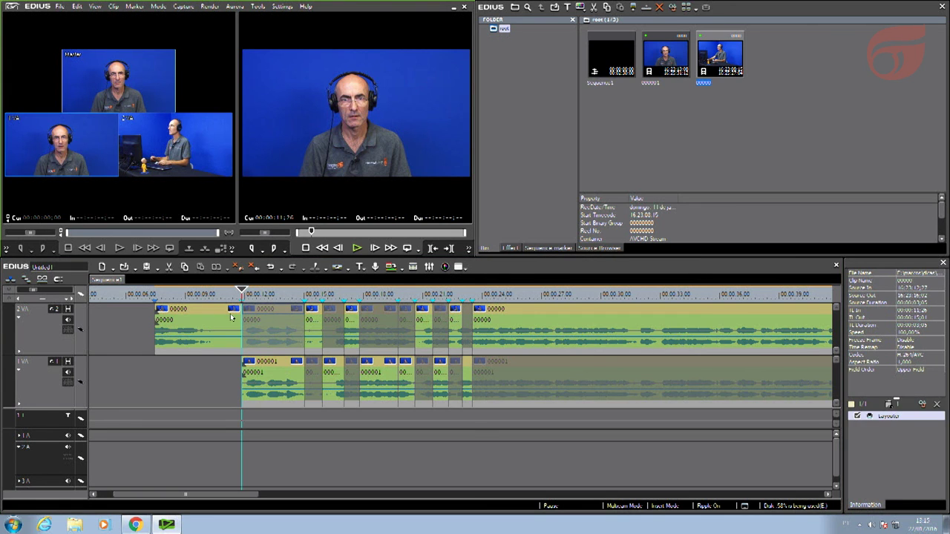
{"action": "left_click_drag", "start_coordinate": [245, 292], "coordinate": [264, 292]}
{"action": "left_click", "coordinate": [269, 335]}
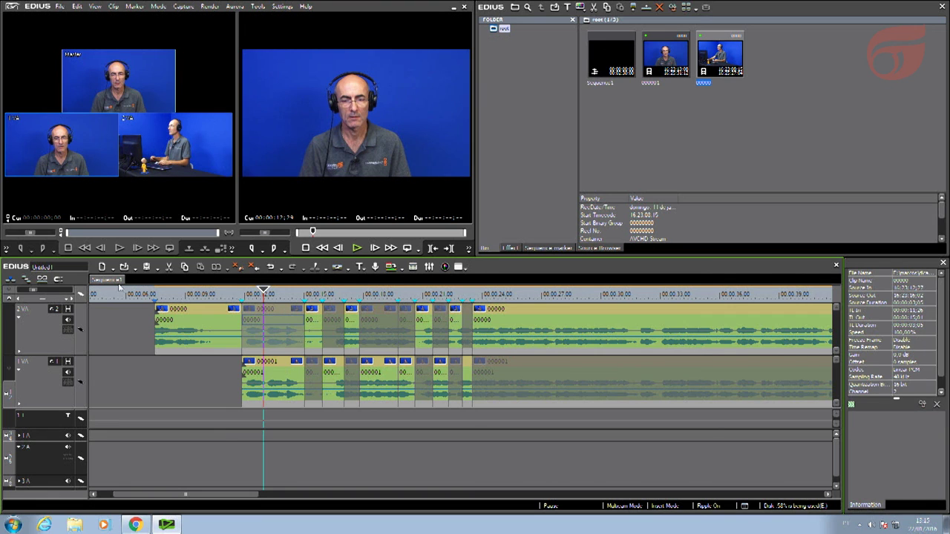
{"action": "left_click", "coordinate": [276, 342]}
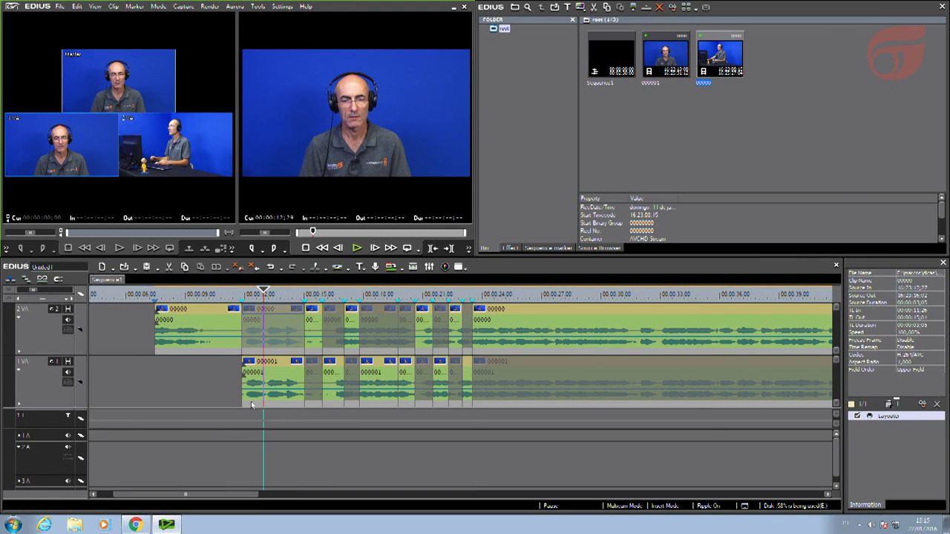
{"action": "left_click", "coordinate": [267, 379]}
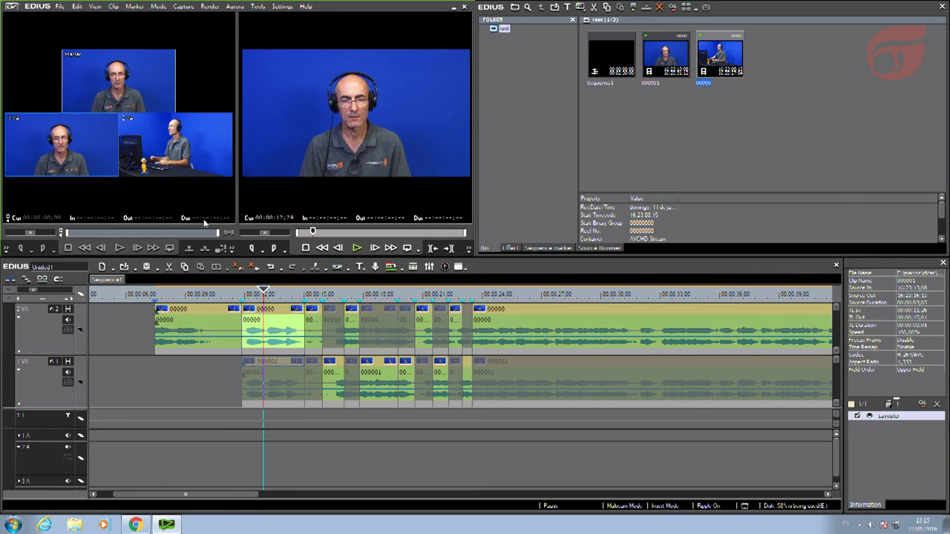
{"action": "left_click", "coordinate": [249, 339]}
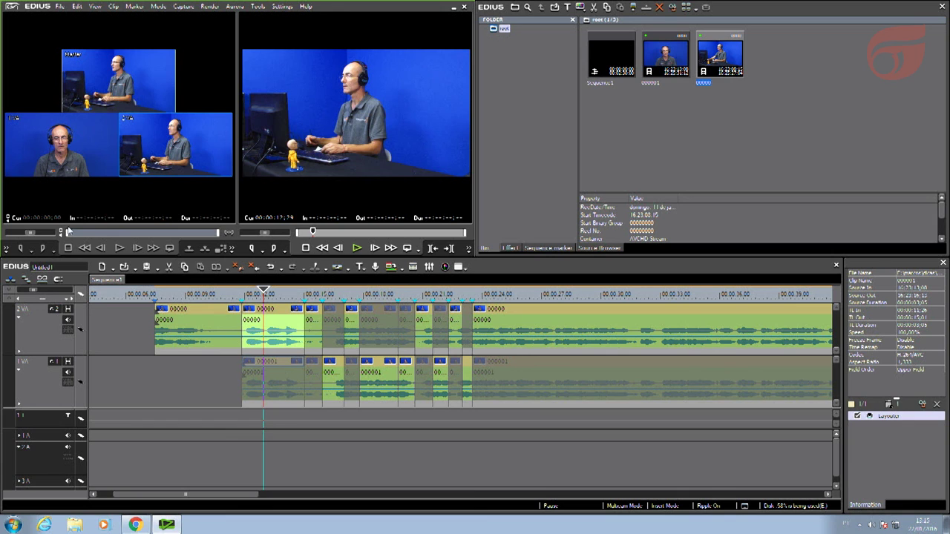
{"action": "left_click", "coordinate": [82, 160]}
{"action": "left_click", "coordinate": [153, 154]}
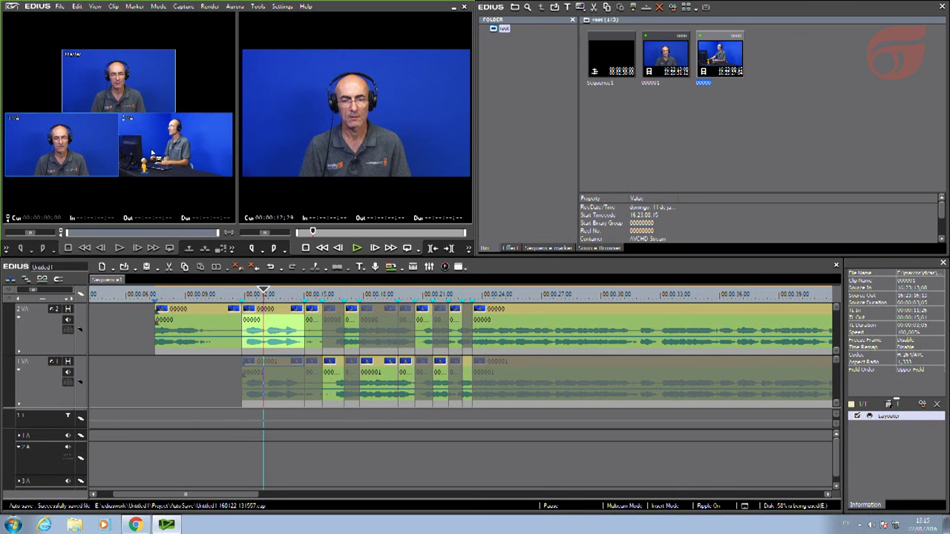
{"action": "left_click", "coordinate": [51, 156]}
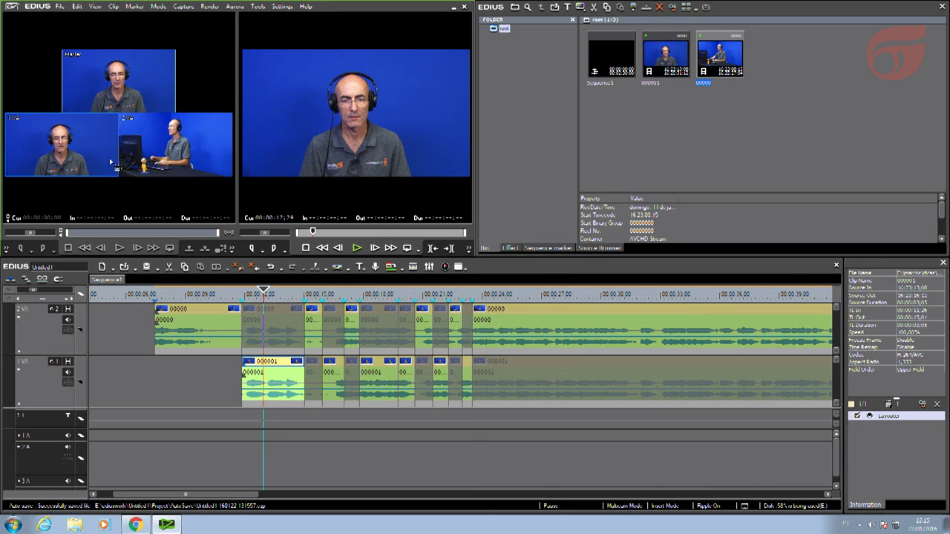
{"action": "left_click", "coordinate": [158, 168]}
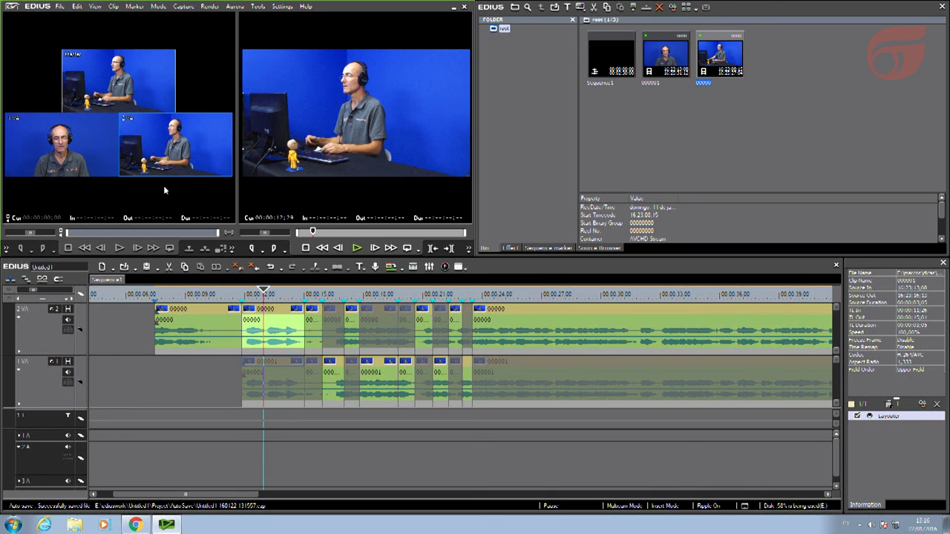
{"action": "left_click", "coordinate": [76, 155]}
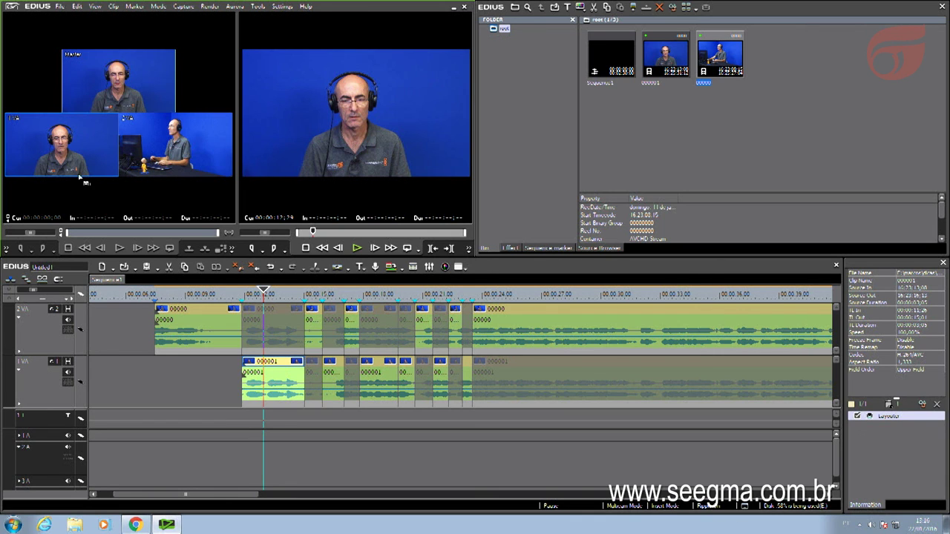
Create a new sequence in the current project
{"action": "left_click", "coordinate": [64, 8]}
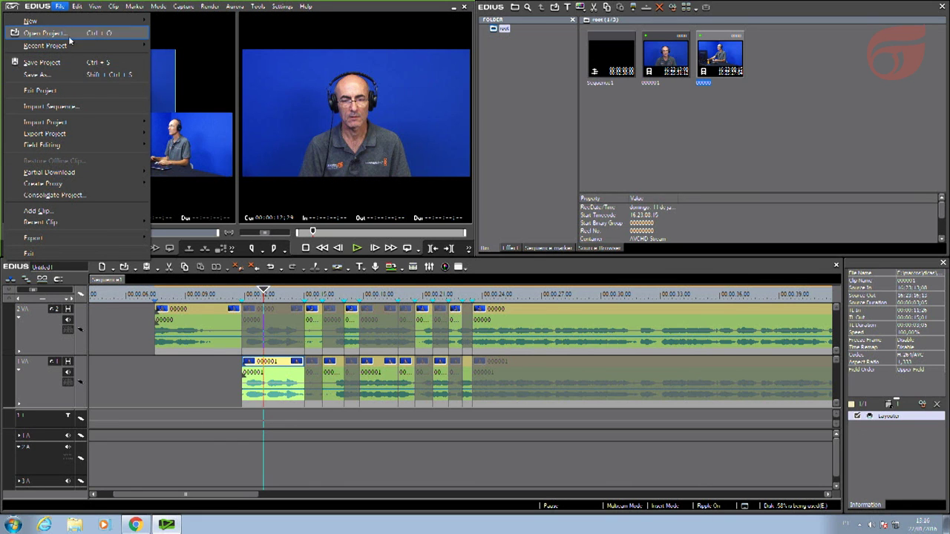
{"action": "mouse_move", "coordinate": [62, 21]}
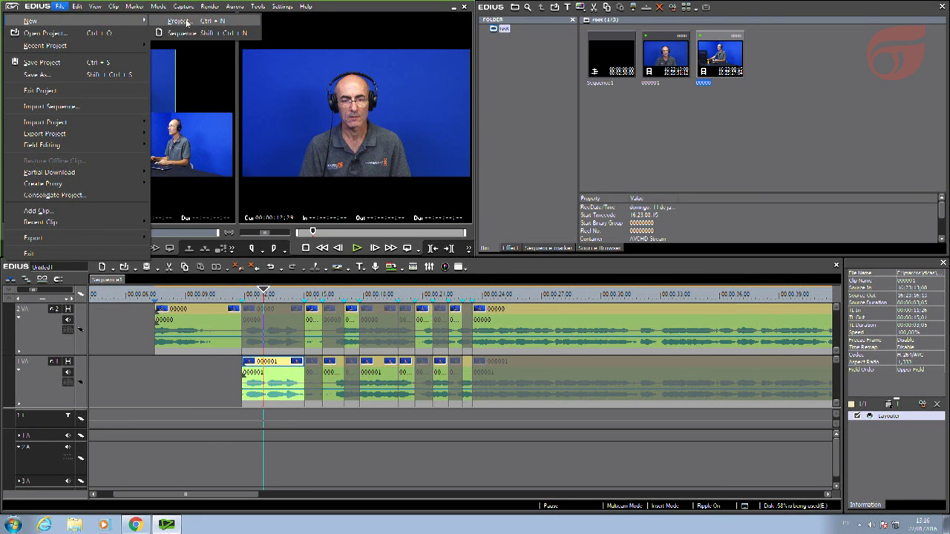
{"action": "left_click", "coordinate": [239, 33]}
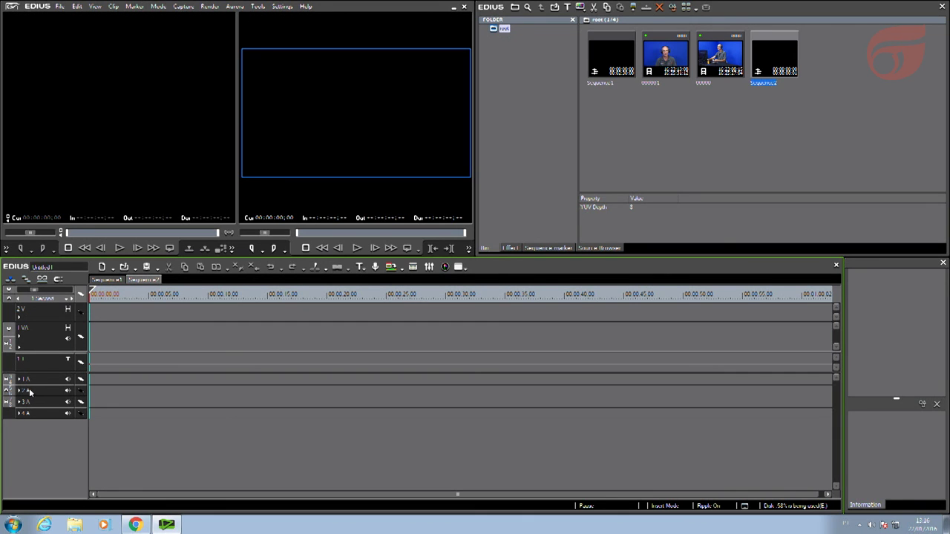
Add one VA track to the new sequence, above its existing video tracks
{"action": "right_click", "coordinate": [32, 445]}
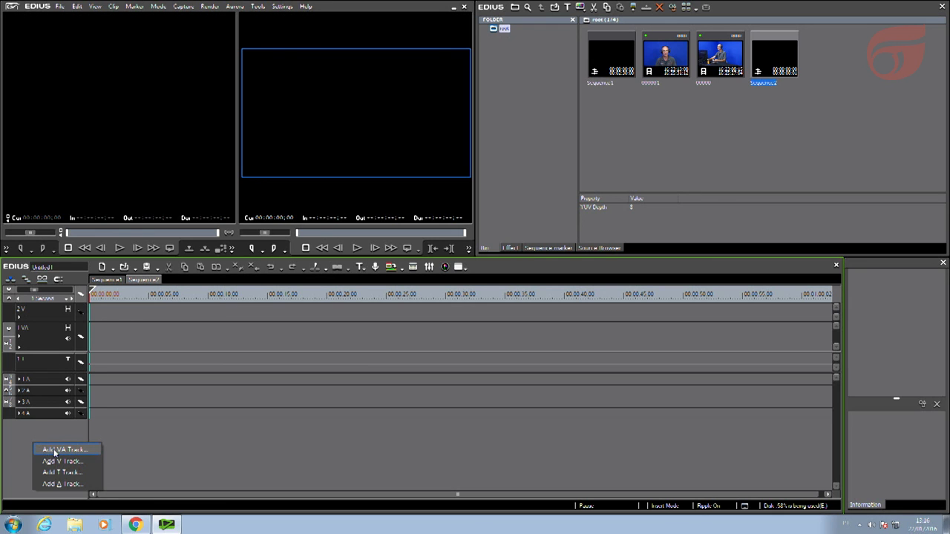
{"action": "left_click", "coordinate": [67, 451]}
{"action": "left_click", "coordinate": [392, 397]}
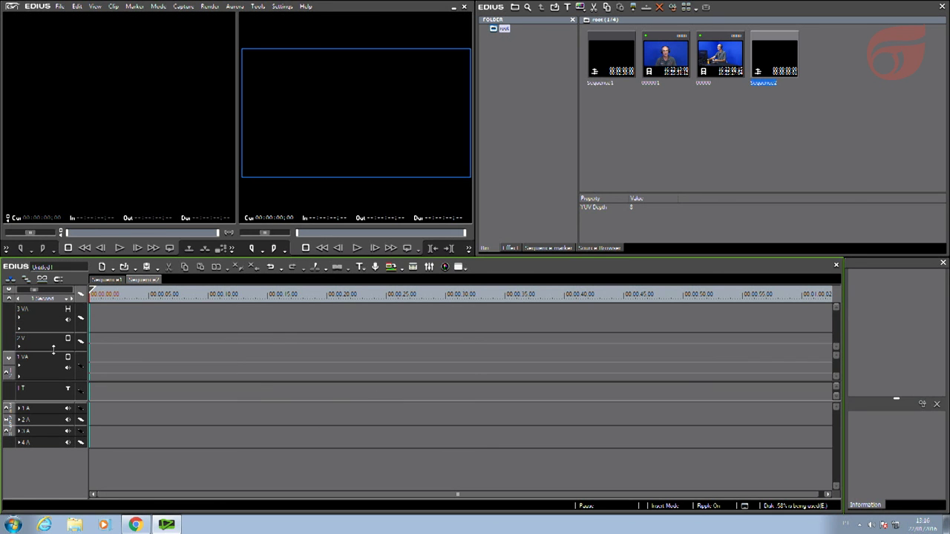
Delete the 2 V track from the new sequence so that only VA video tracks remain
{"action": "right_click", "coordinate": [36, 345]}
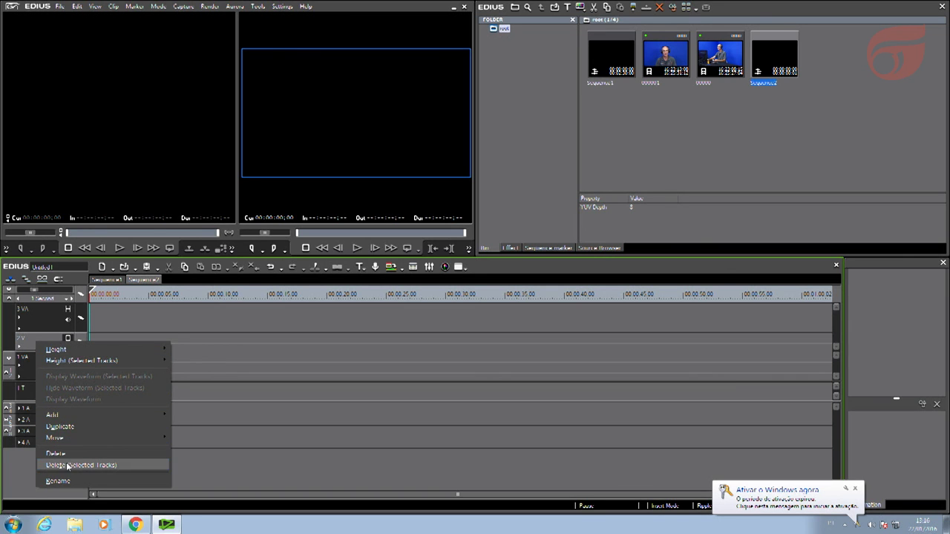
{"action": "left_click", "coordinate": [54, 453]}
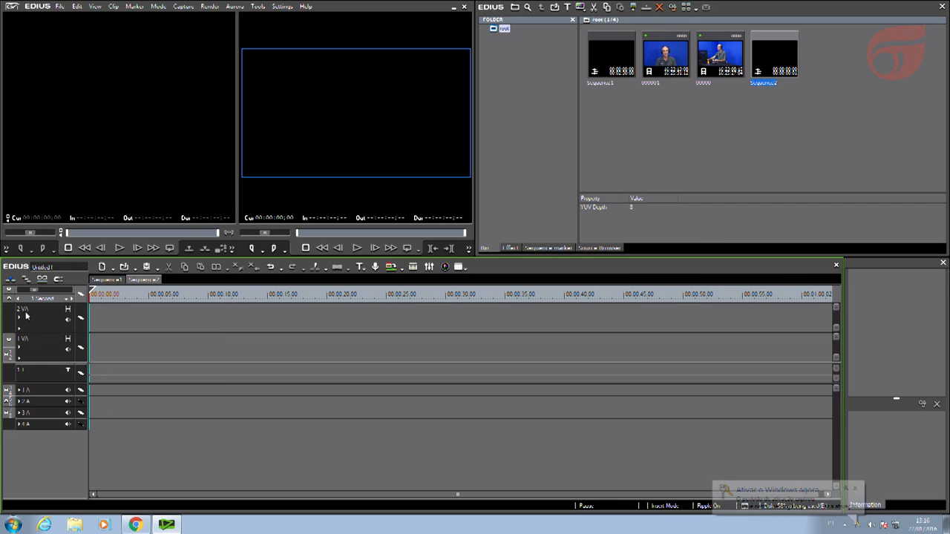
Switch the new sequence to Multicam Mode
{"action": "left_click", "coordinate": [158, 6]}
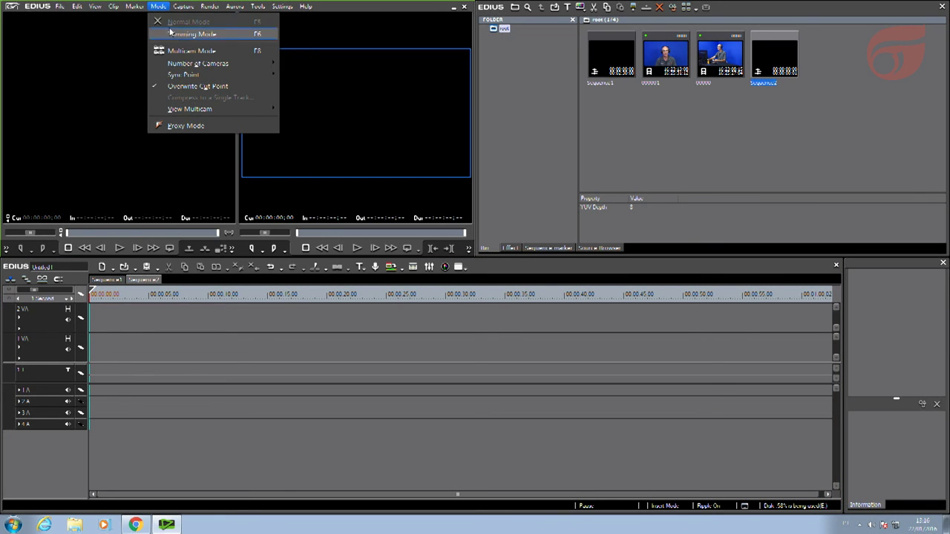
{"action": "mouse_move", "coordinate": [196, 63]}
{"action": "left_click", "coordinate": [291, 64]}
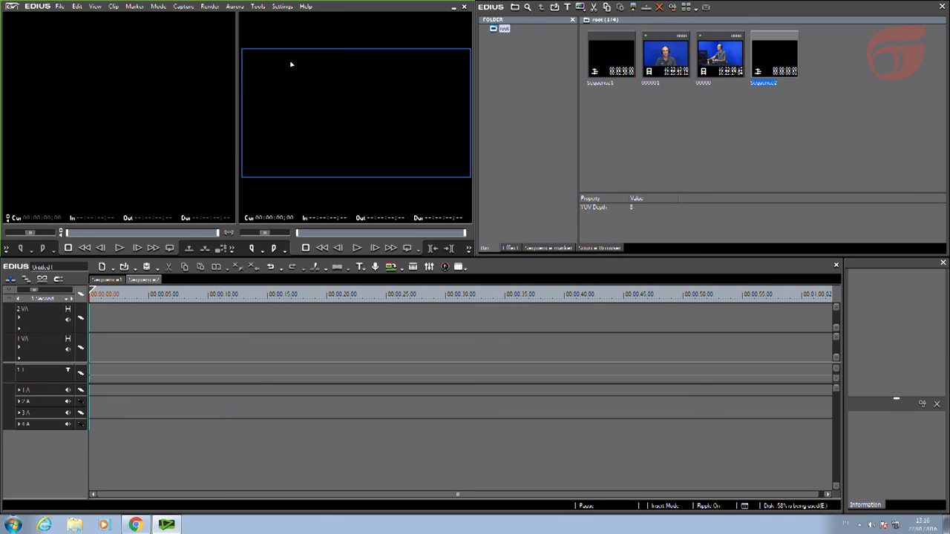
{"action": "left_click", "coordinate": [158, 6]}
{"action": "mouse_move", "coordinate": [198, 64]}
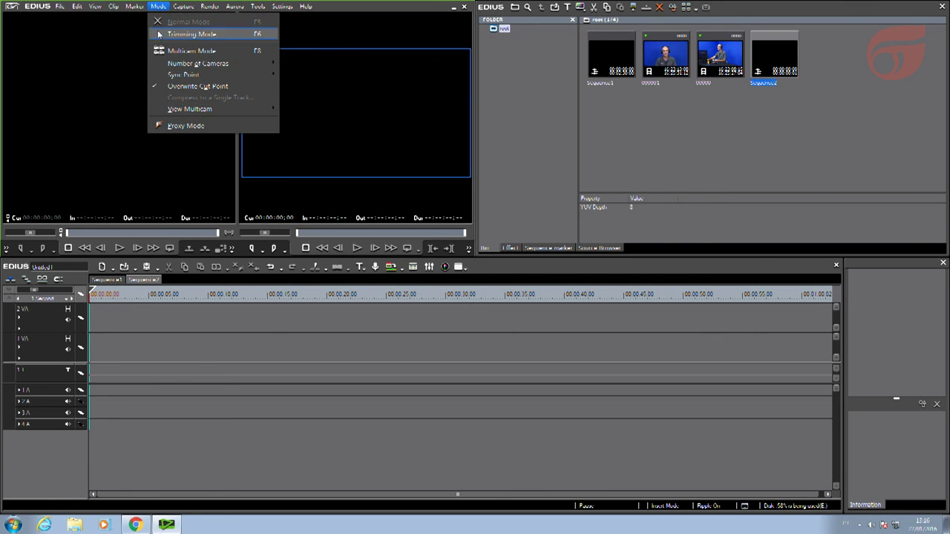
{"action": "mouse_move", "coordinate": [137, 7]}
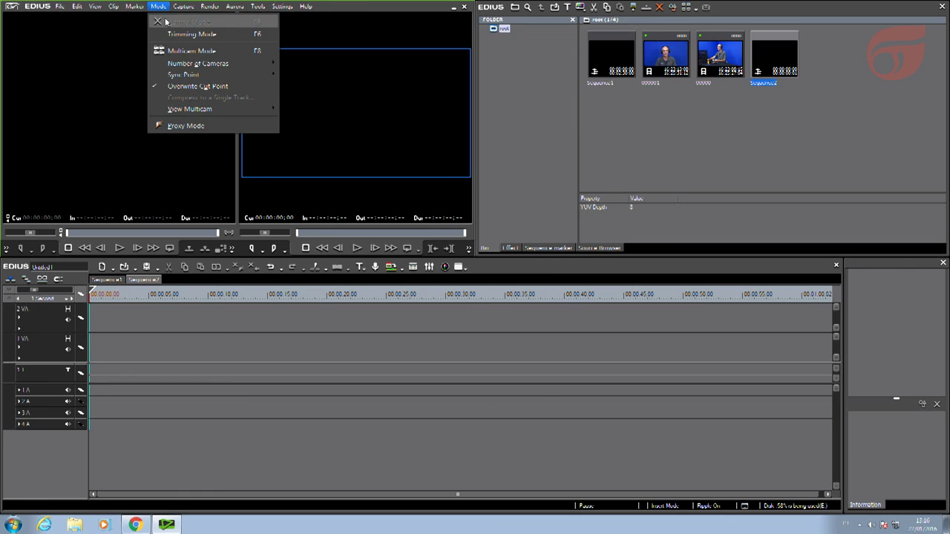
{"action": "left_click", "coordinate": [198, 52]}
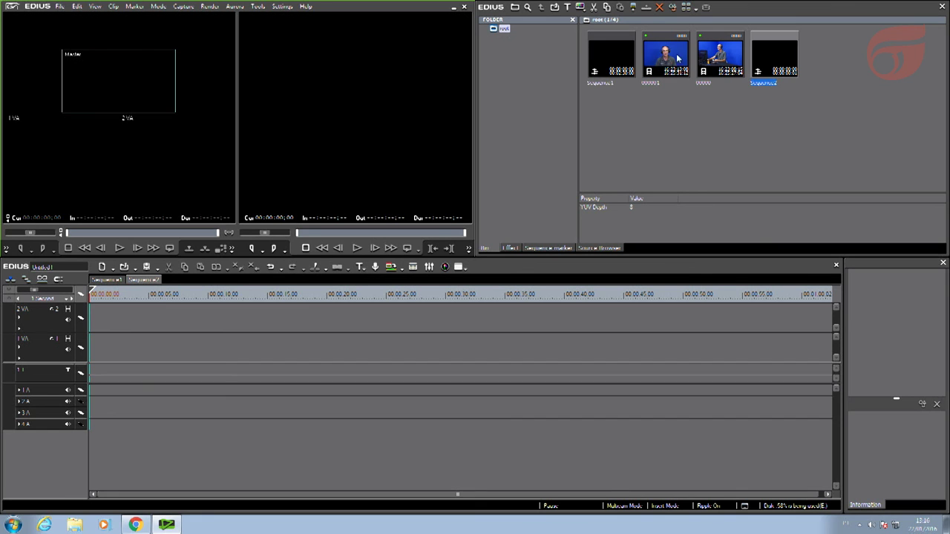
Place clips 000001 and 00000 together on the two VA tracks and show the audio waveforms of both tracks
{"action": "left_click_drag", "start_coordinate": [668, 111], "coordinate": [716, 51]}
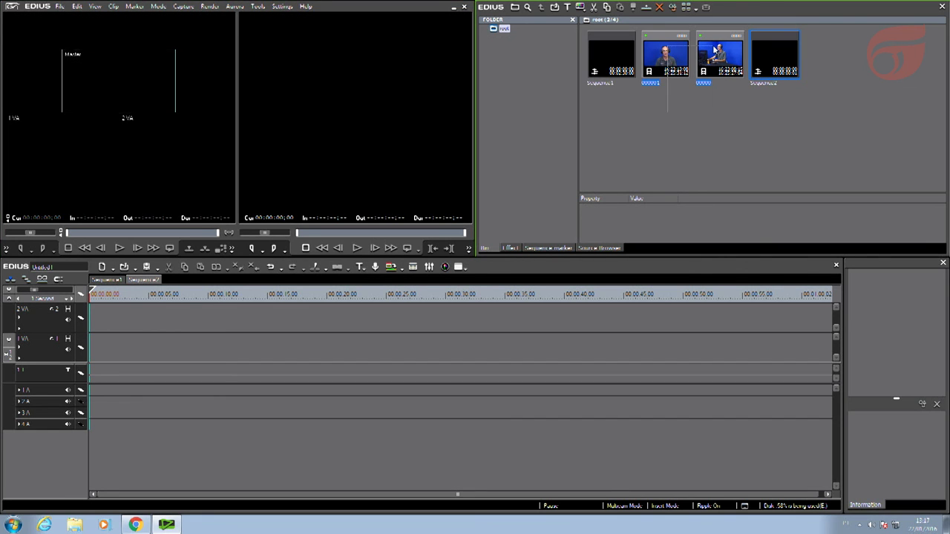
{"action": "left_click_drag", "start_coordinate": [656, 56], "coordinate": [240, 352]}
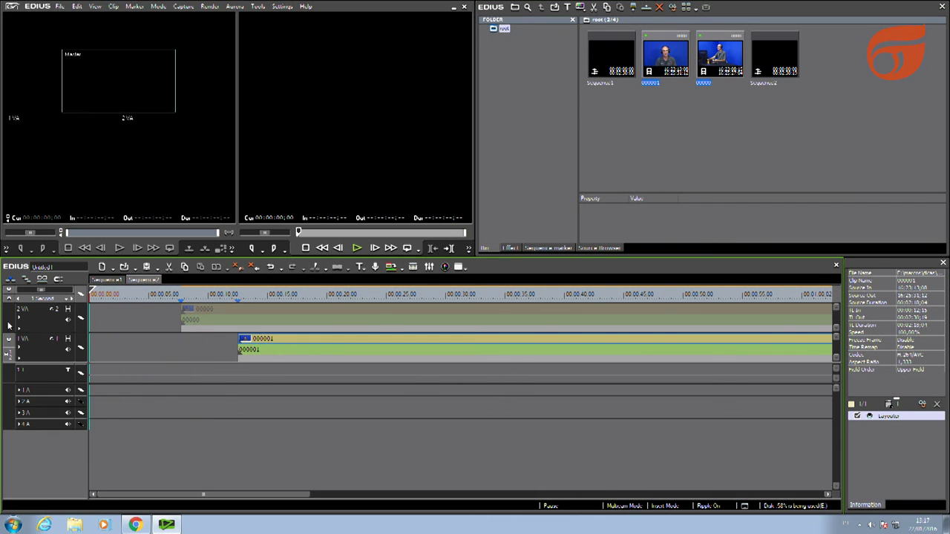
{"action": "left_click", "coordinate": [19, 318]}
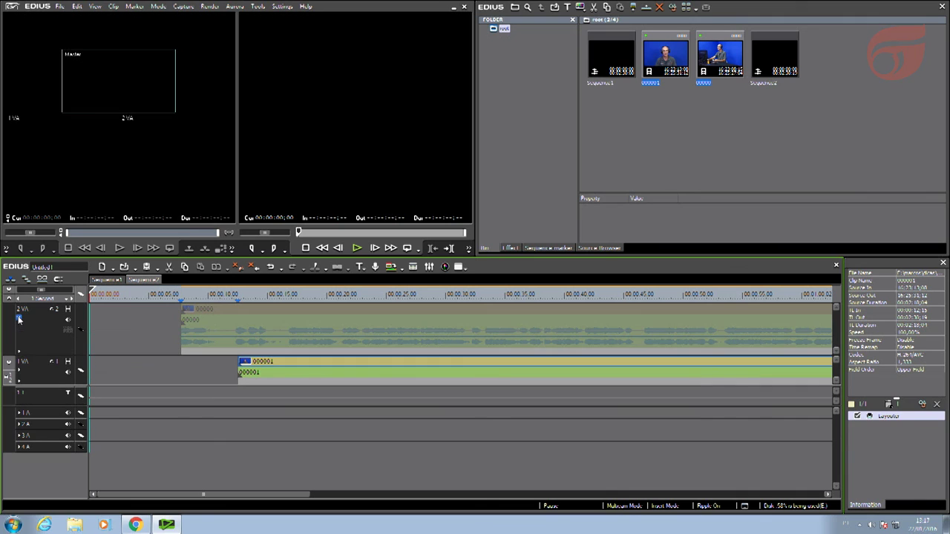
{"action": "left_click", "coordinate": [19, 369]}
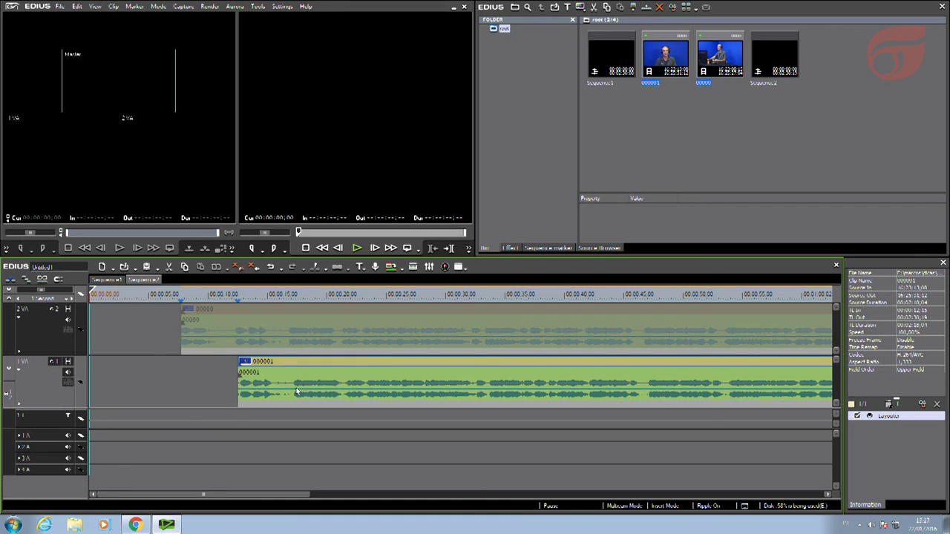
Check the start of clip 00000 and of clip 000001 with the playhead, and bring up the multicam Sync Point options
{"action": "left_click", "coordinate": [183, 295]}
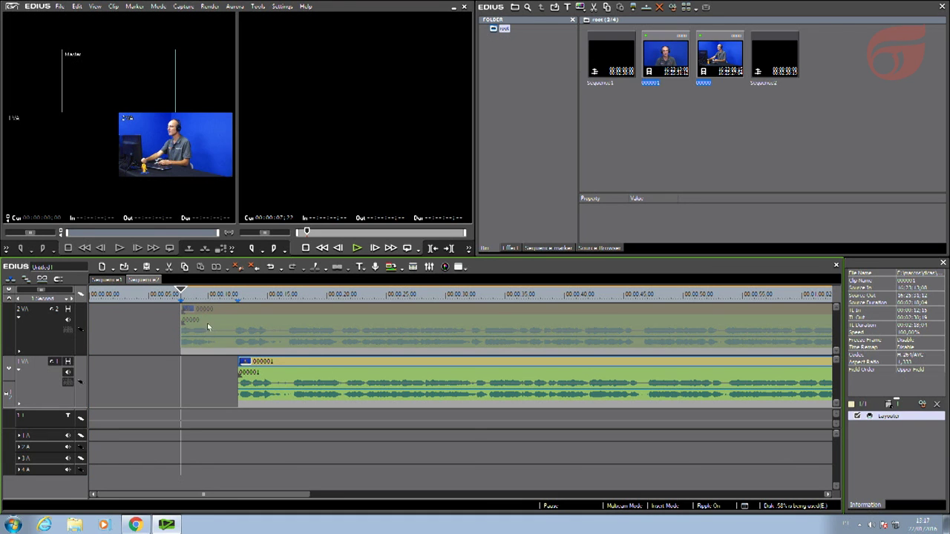
{"action": "key", "text": "Page_Down"}
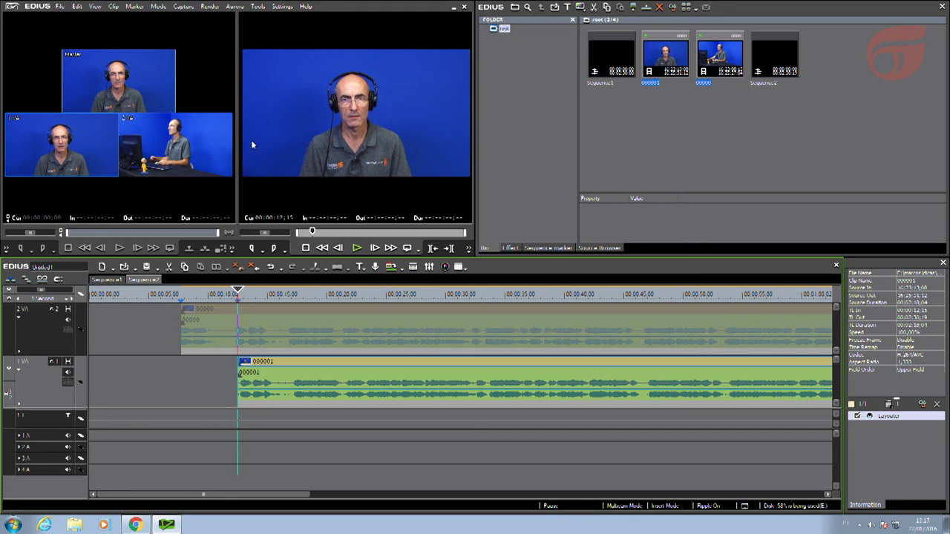
{"action": "left_click", "coordinate": [158, 6]}
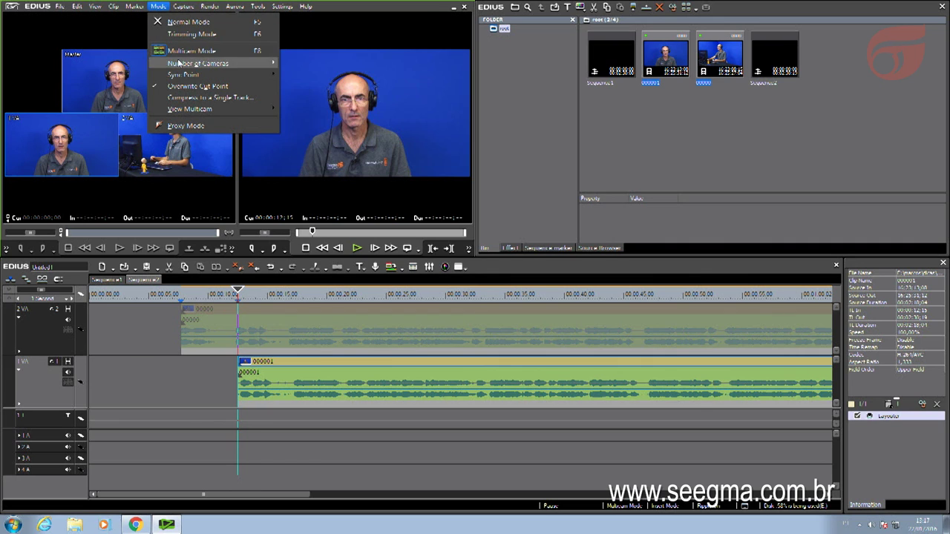
{"action": "mouse_move", "coordinate": [182, 75]}
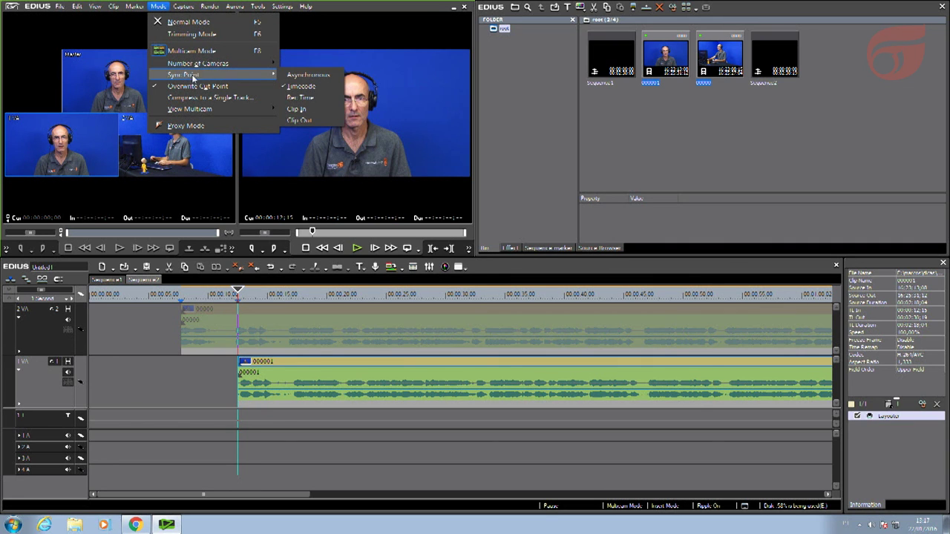